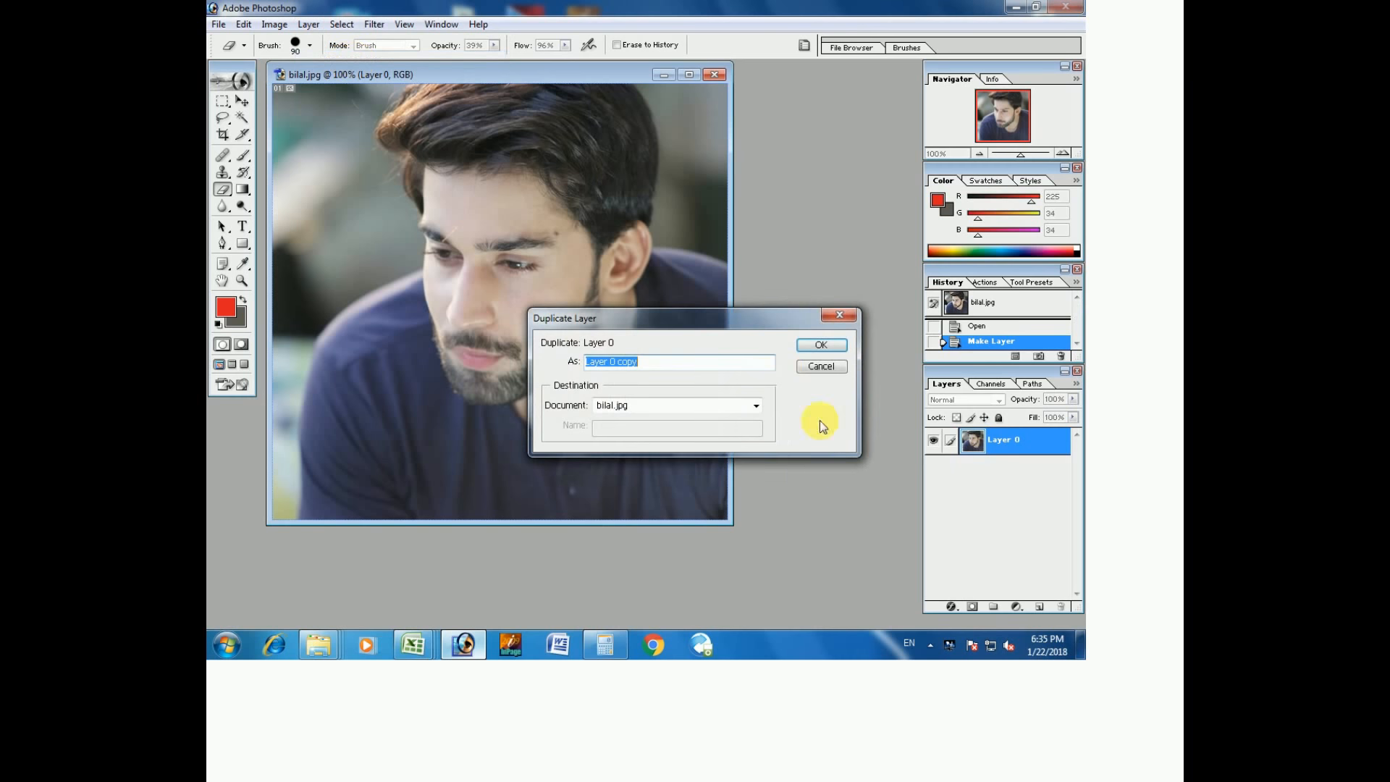
Confirm duplicating Layer 0 as Layer 0 copy, then browse the Filter menu's plug-in submenus.
click(823, 346)
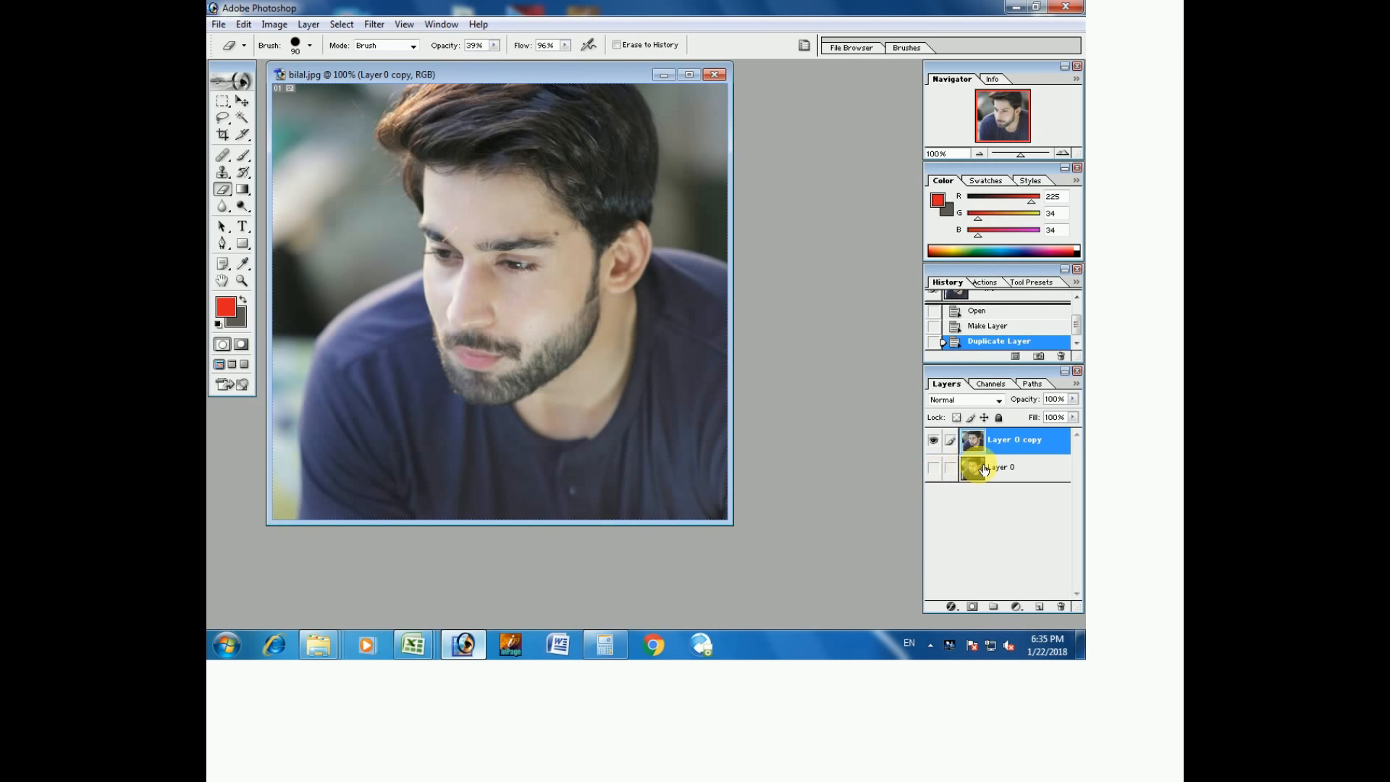
click(374, 25)
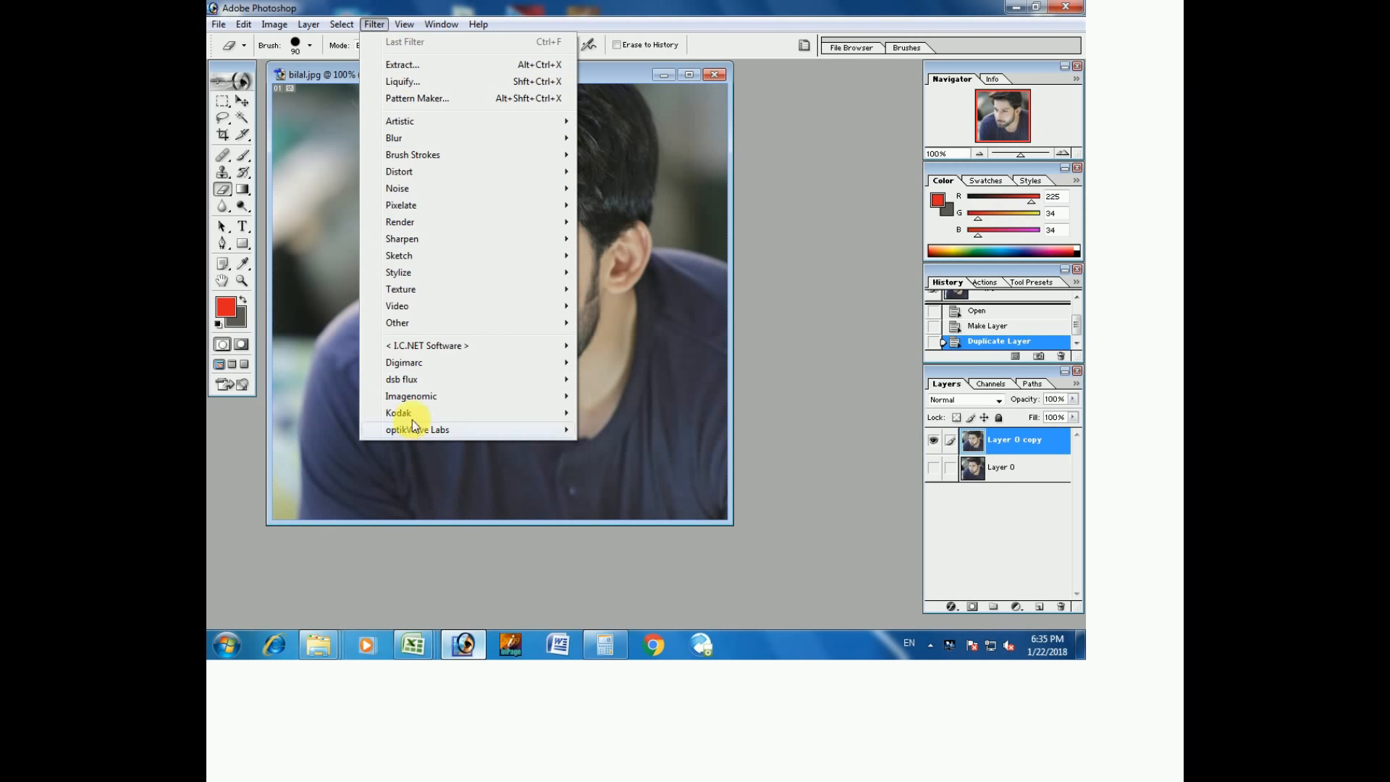
mouse_move(437, 415)
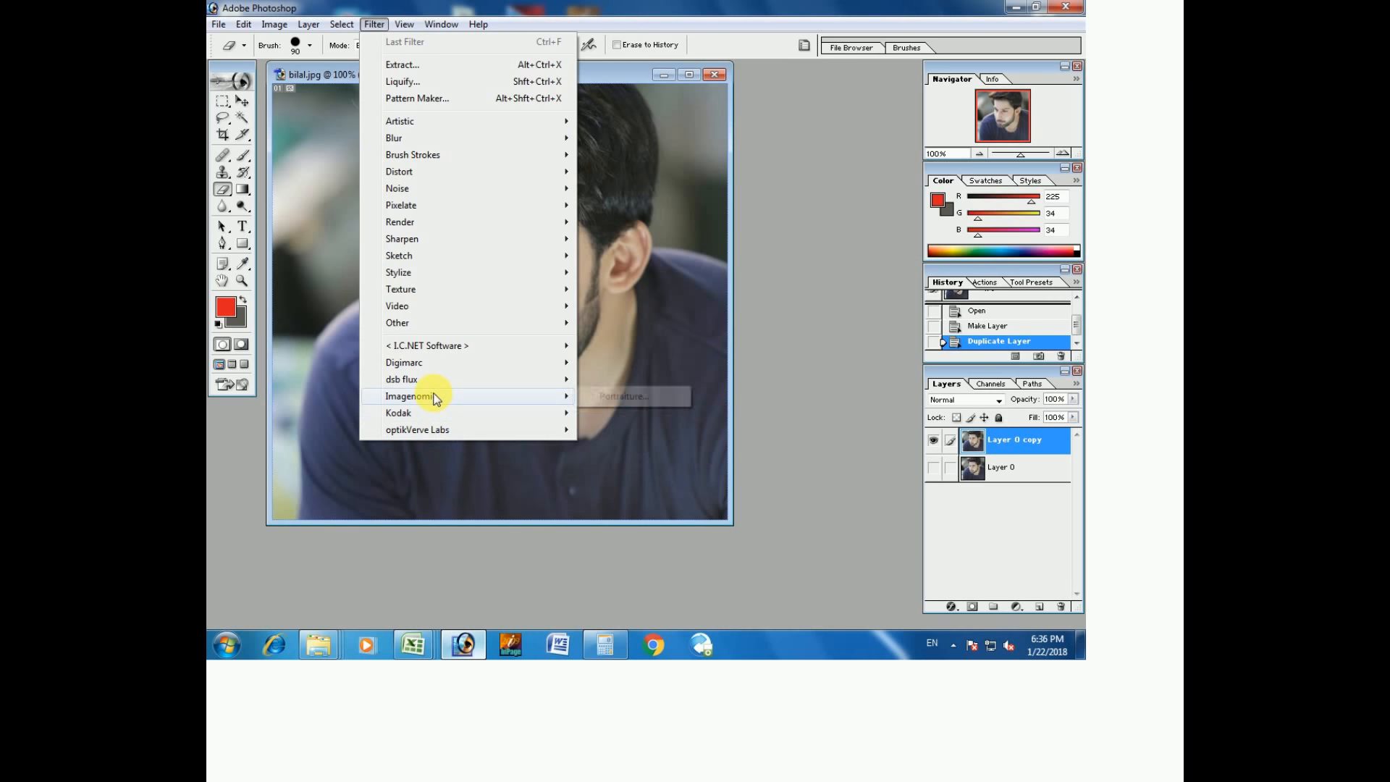
mouse_move(444, 359)
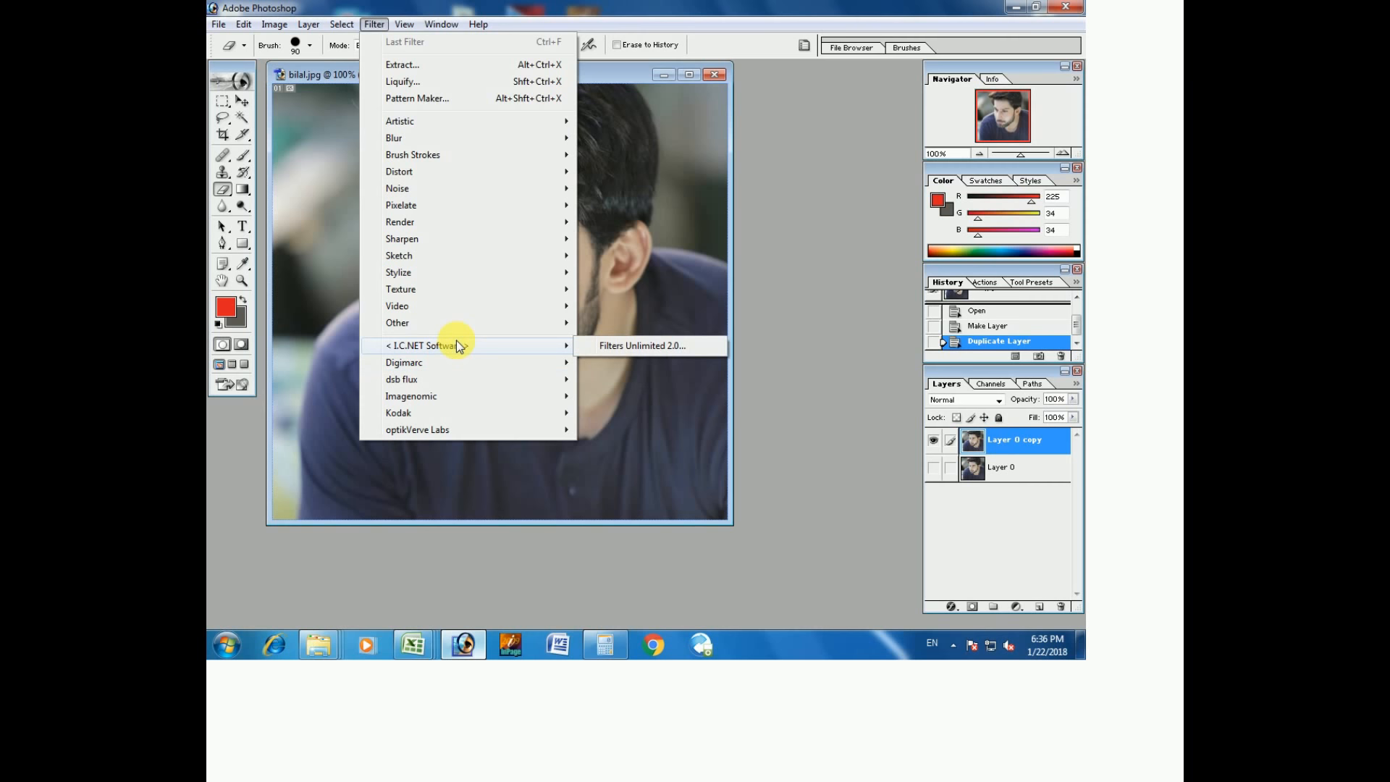
mouse_move(524, 420)
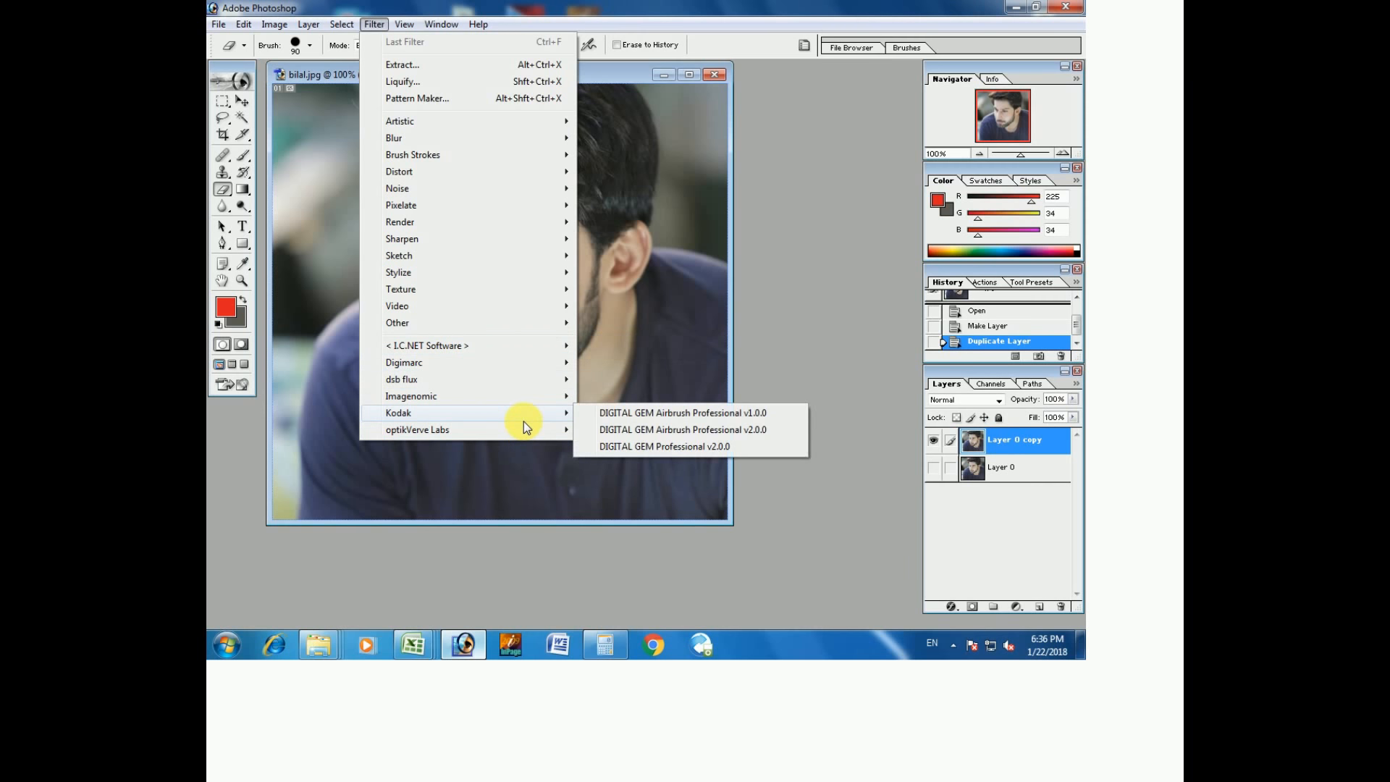
Open Portraiture and preview the Smoothing: Medium and Smoothing: Normal presets.
click(633, 397)
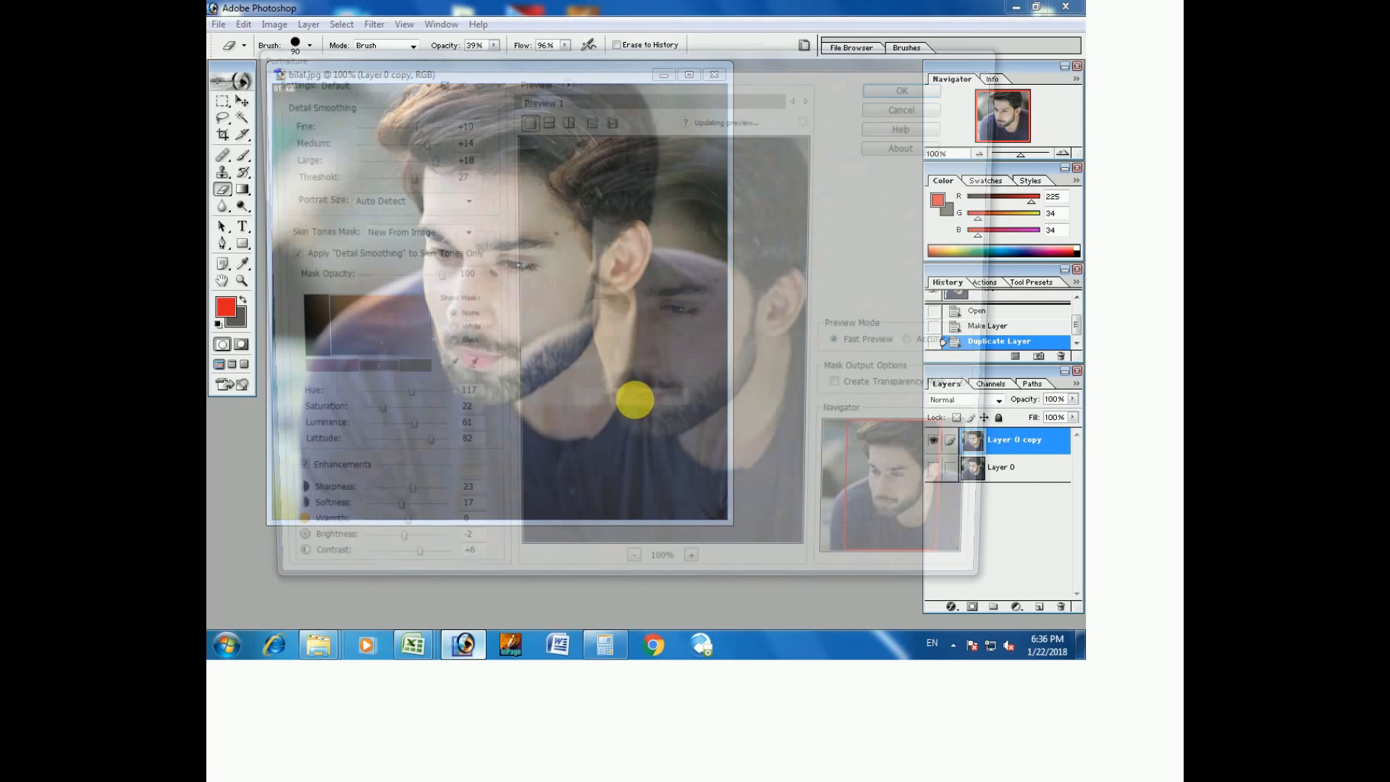
drag(931, 490, 946, 488)
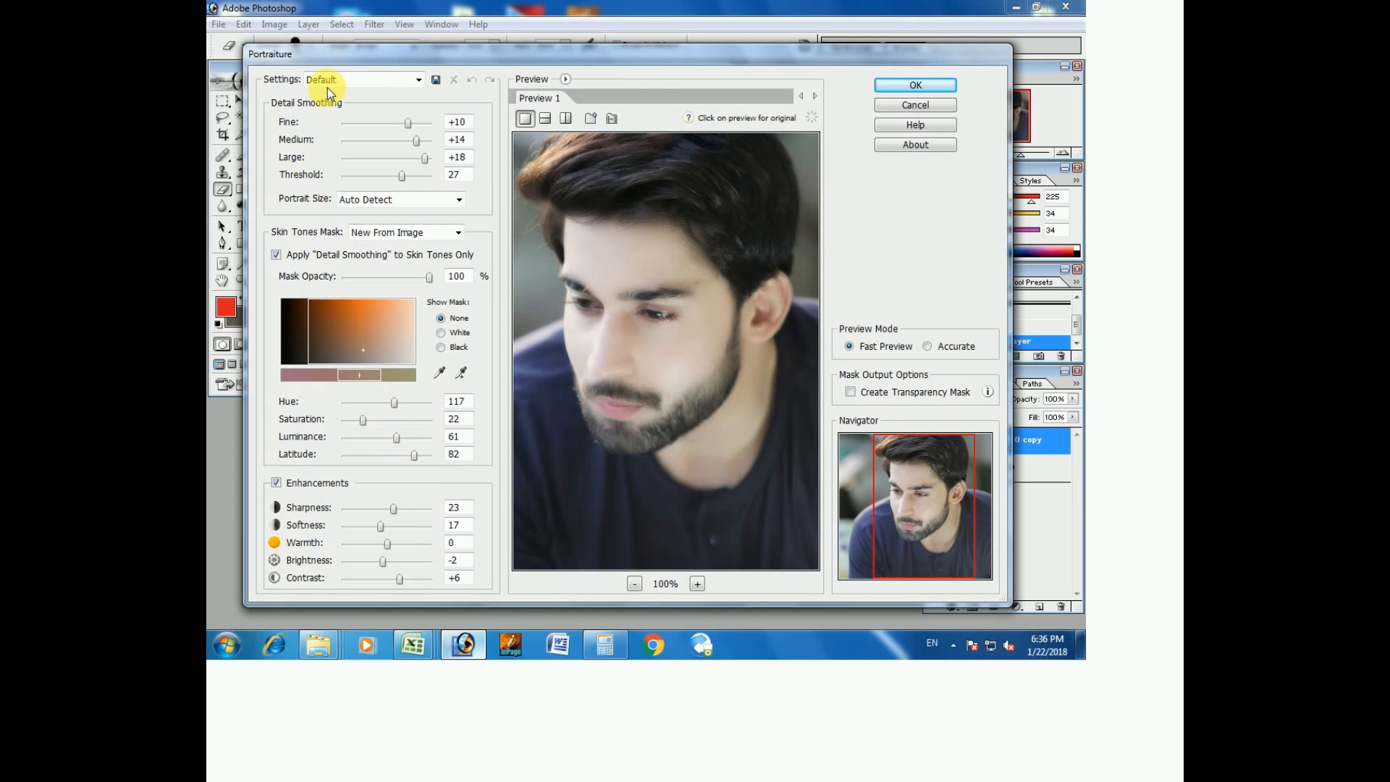
click(327, 87)
click(334, 127)
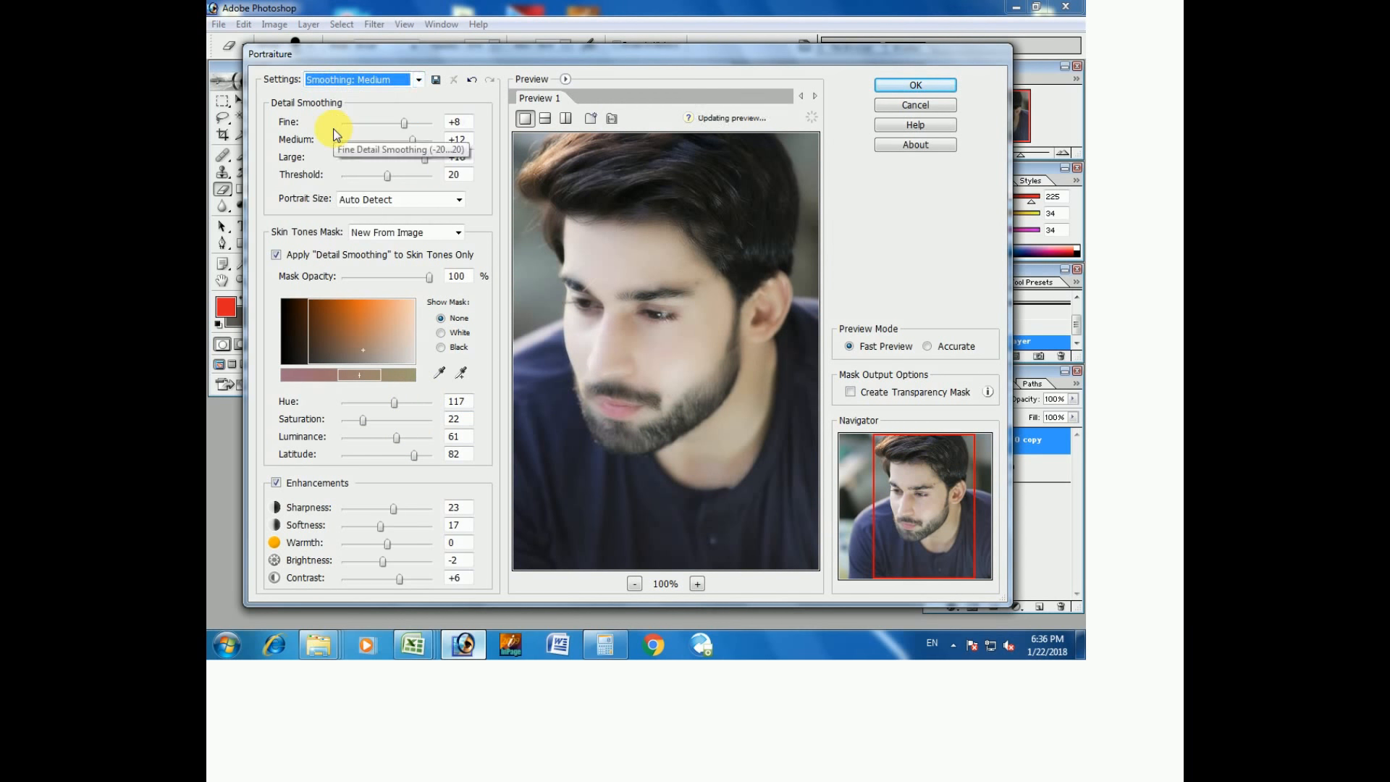
click(364, 87)
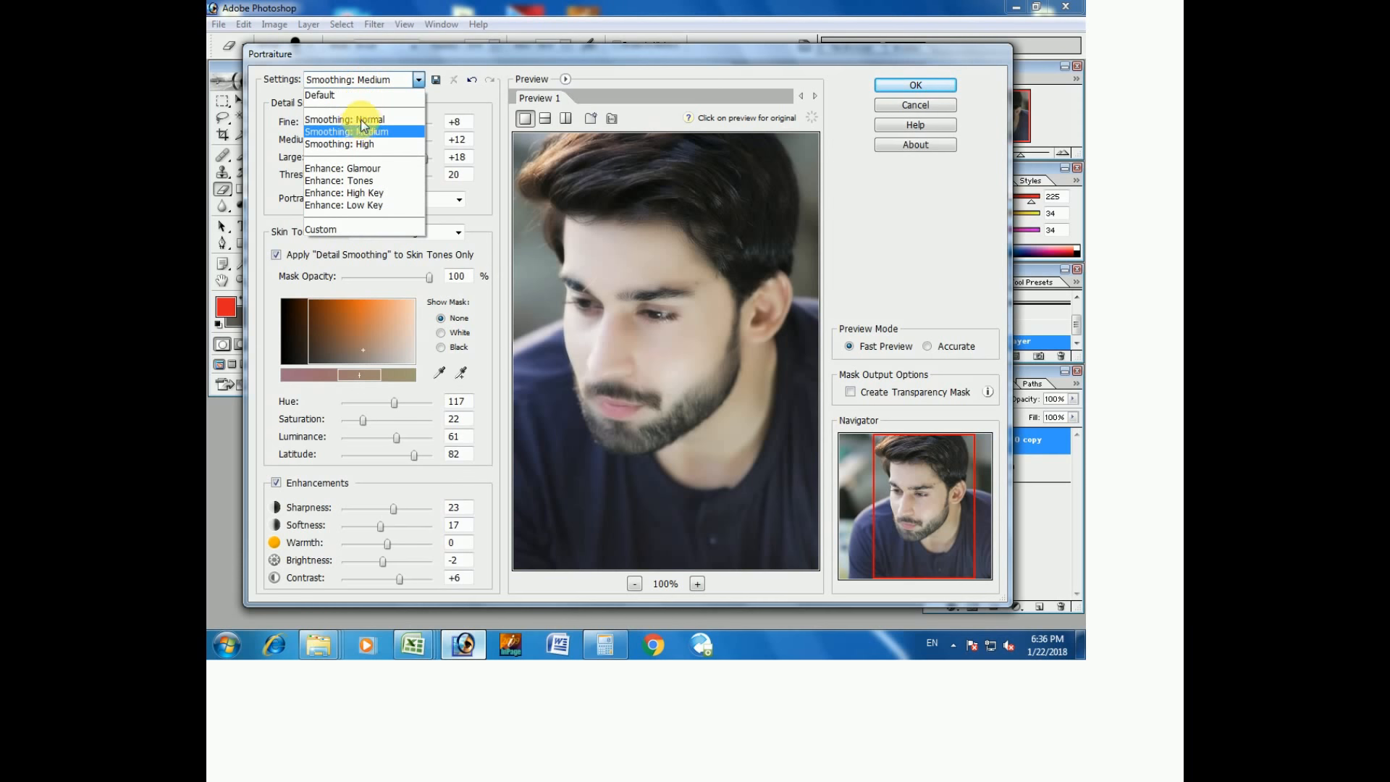
click(362, 120)
Compare the Enhance: Low Key and High Key presets, settling on Enhance: Low Key.
click(354, 75)
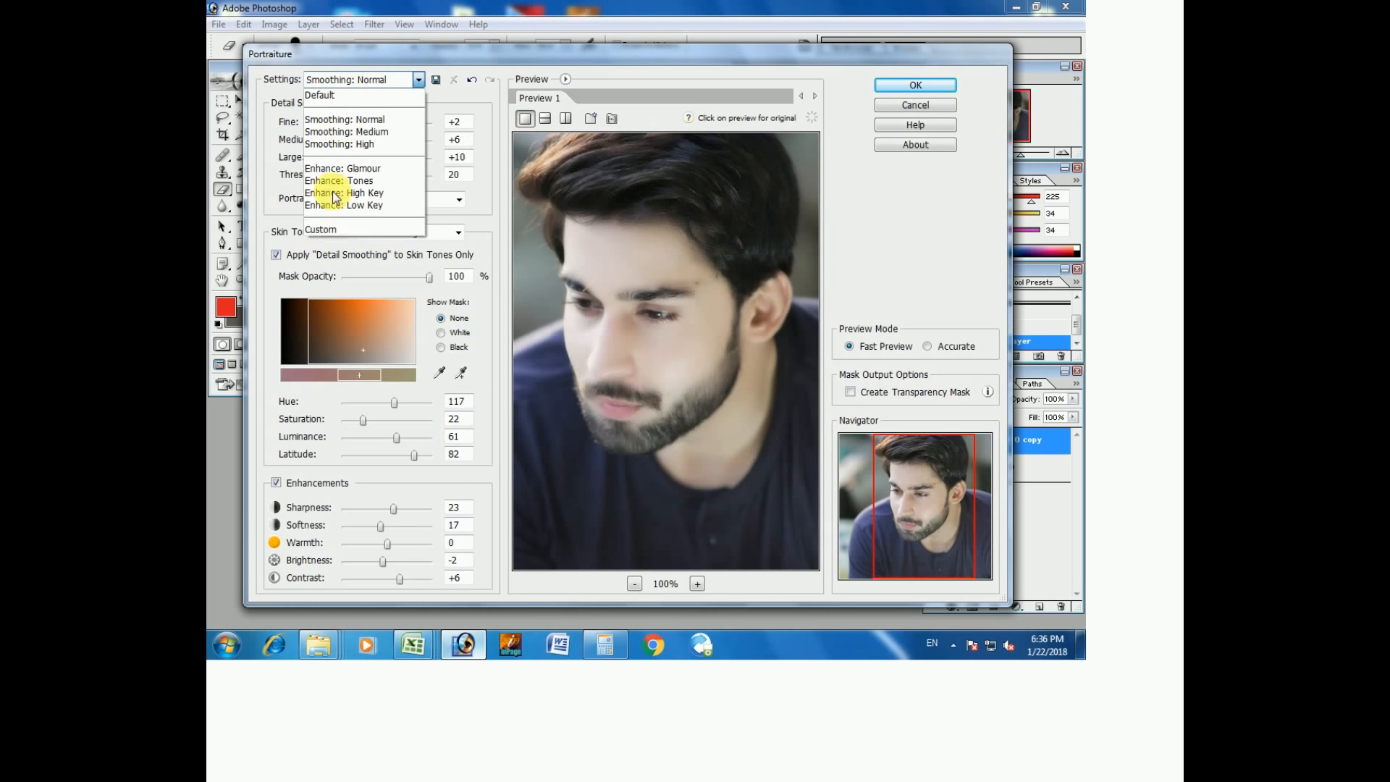
click(340, 207)
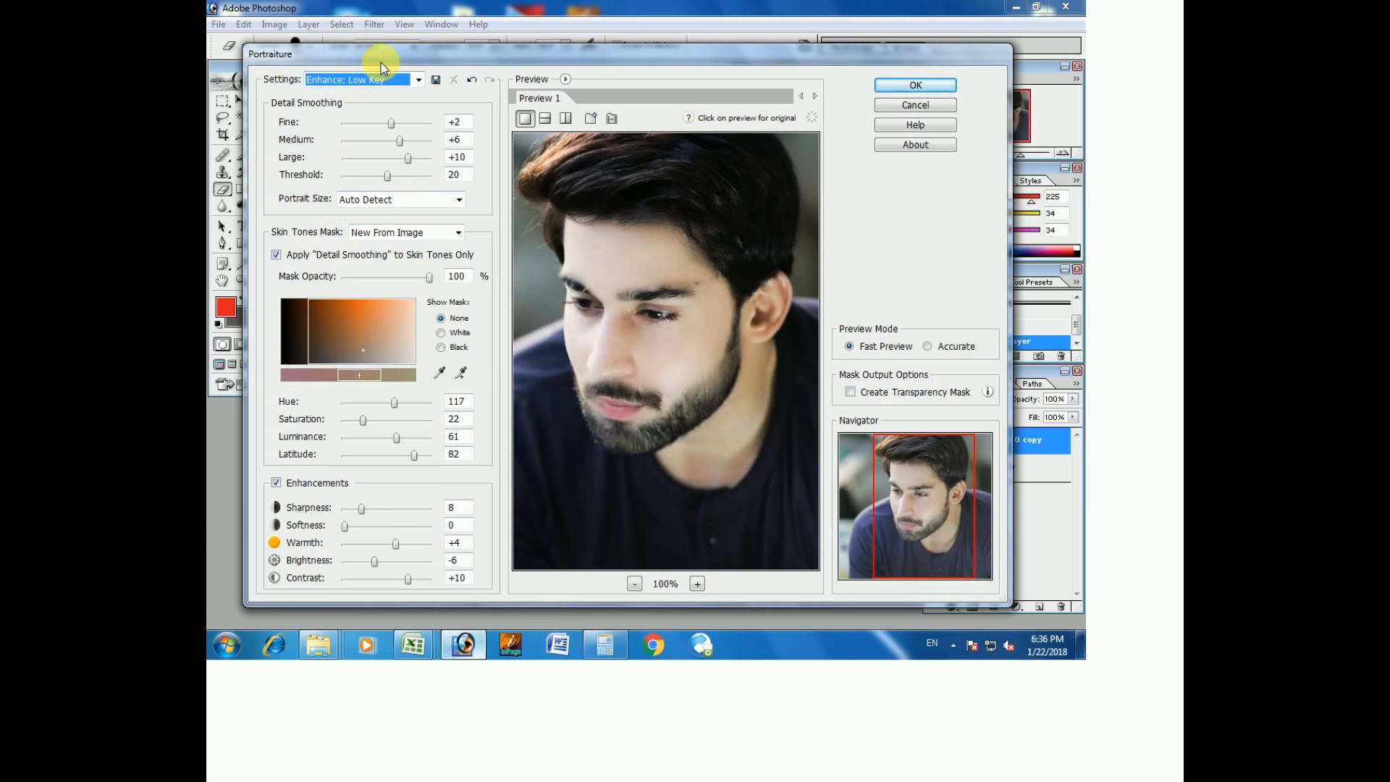
click(381, 77)
click(364, 194)
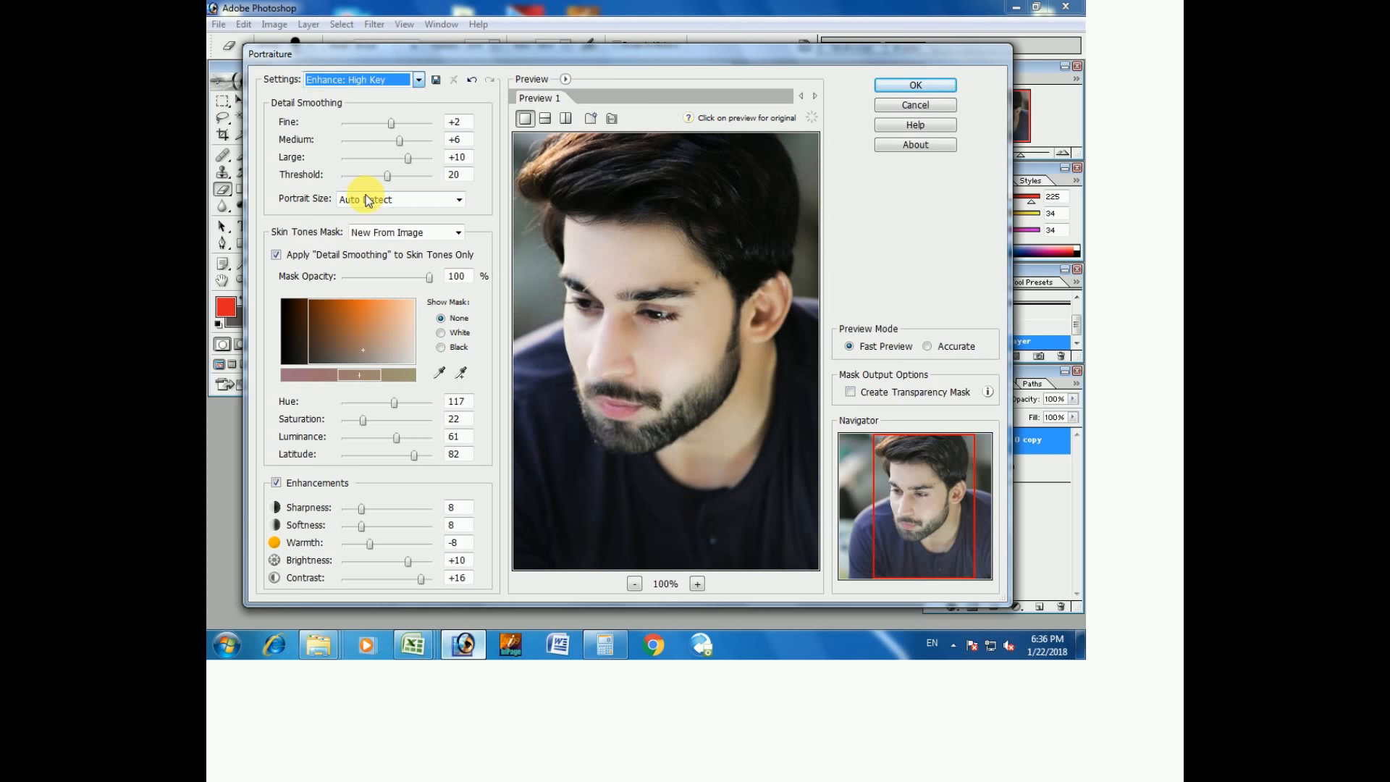
click(366, 79)
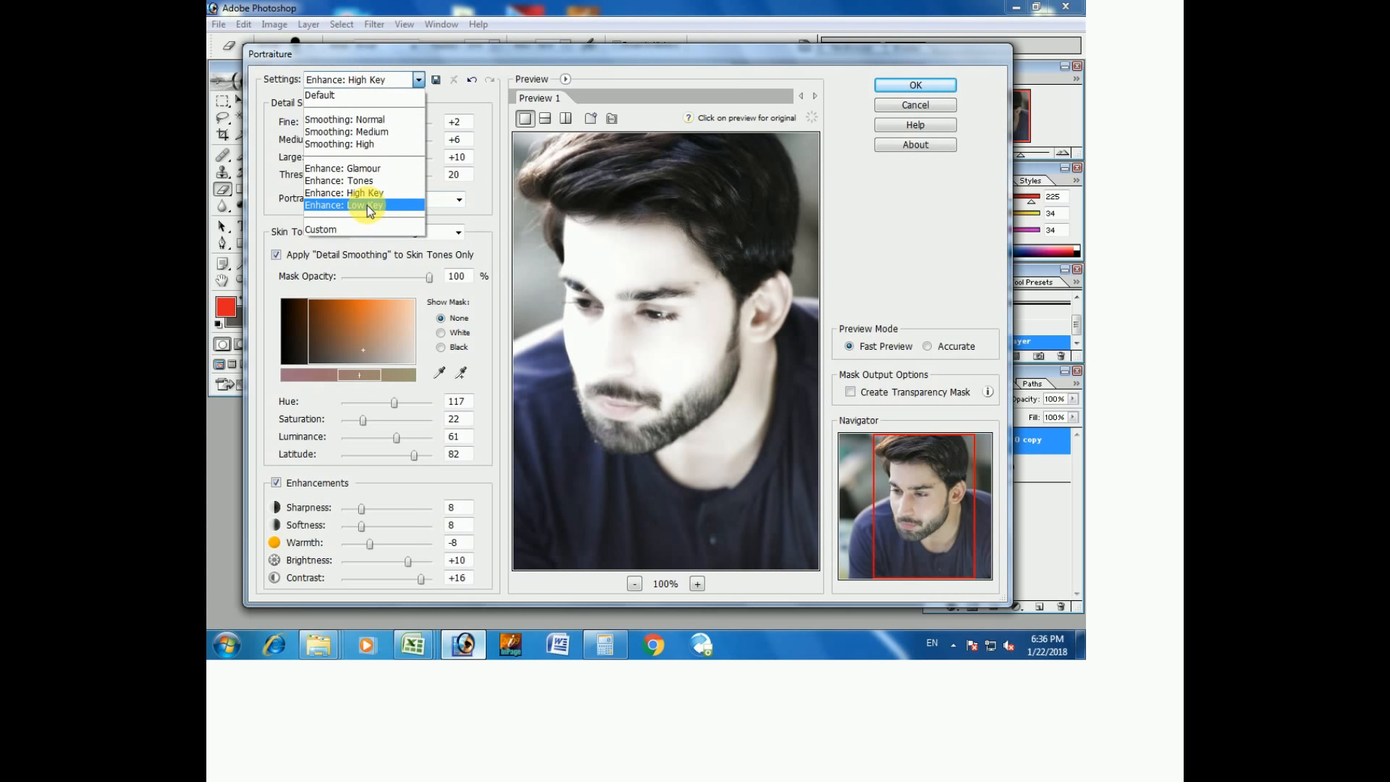
click(365, 207)
Set the enhancement Contrast to +9 and apply Portraiture to Layer 0 copy.
click(396, 579)
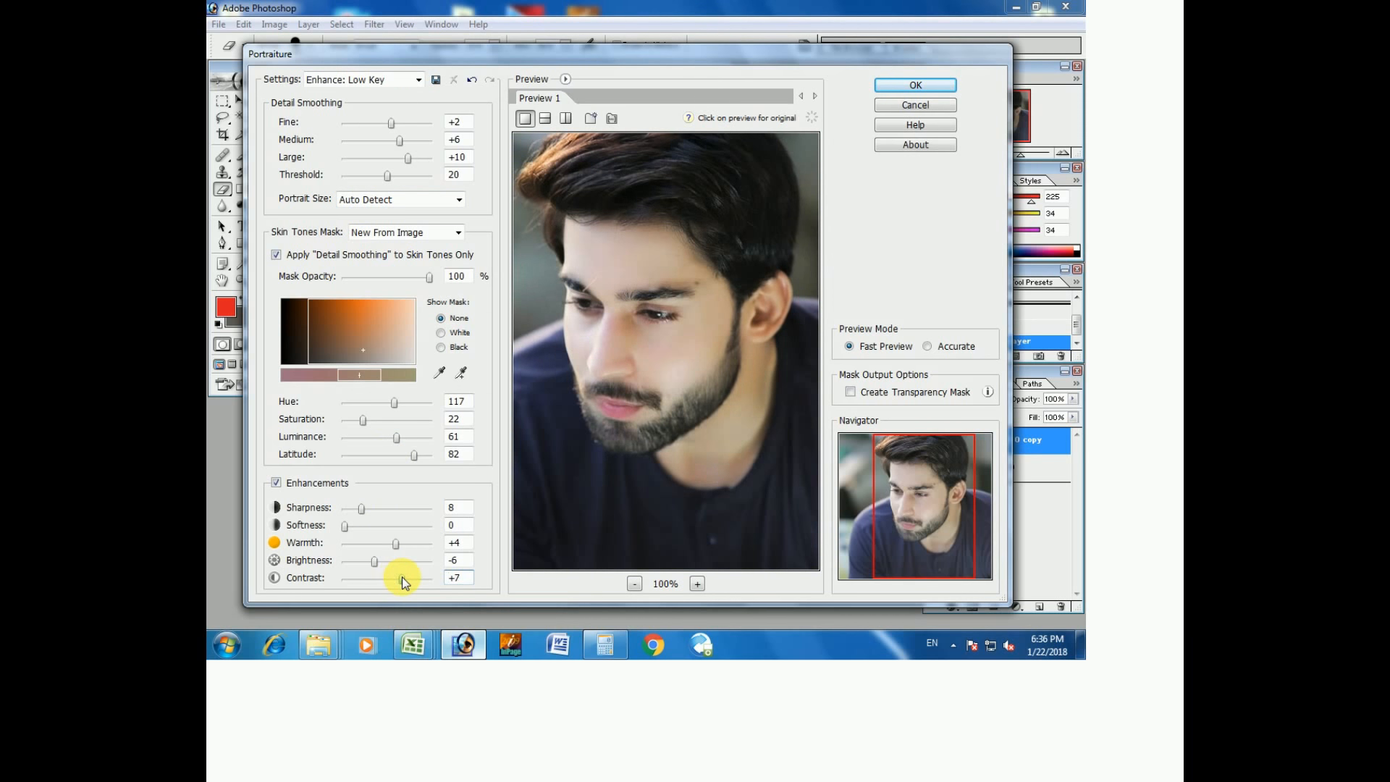
click(408, 578)
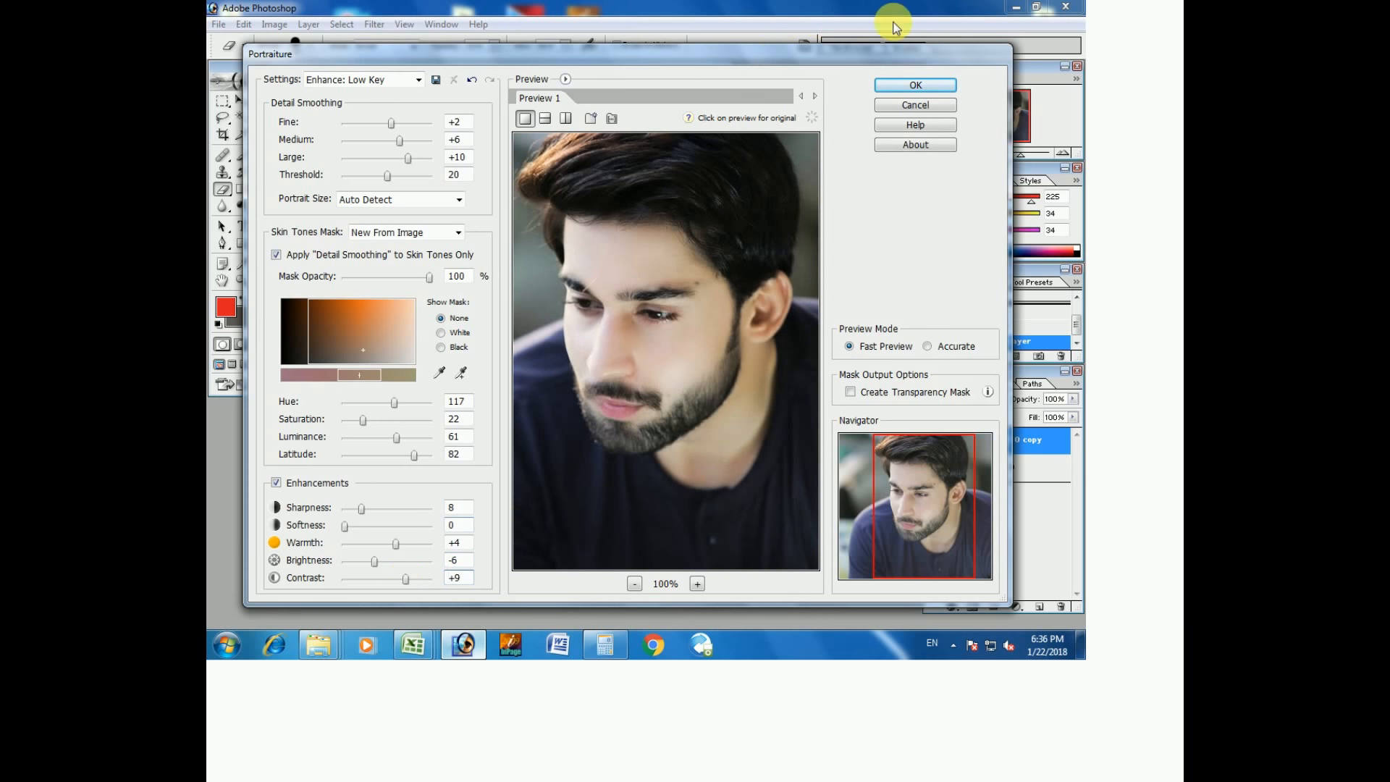
click(888, 85)
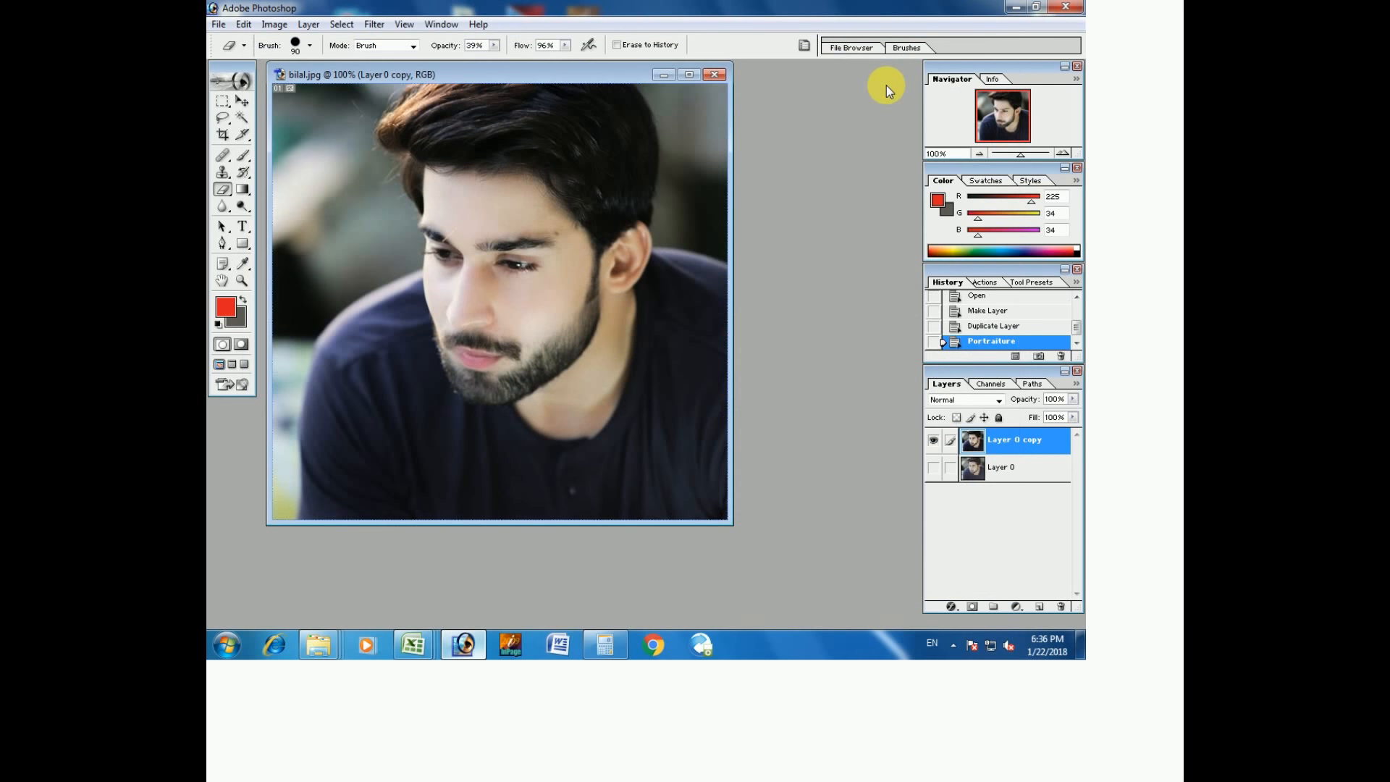
click(374, 24)
Process Virtual Photographer with the Slide #1 film type onto Layer 0 copy.
mouse_move(544, 430)
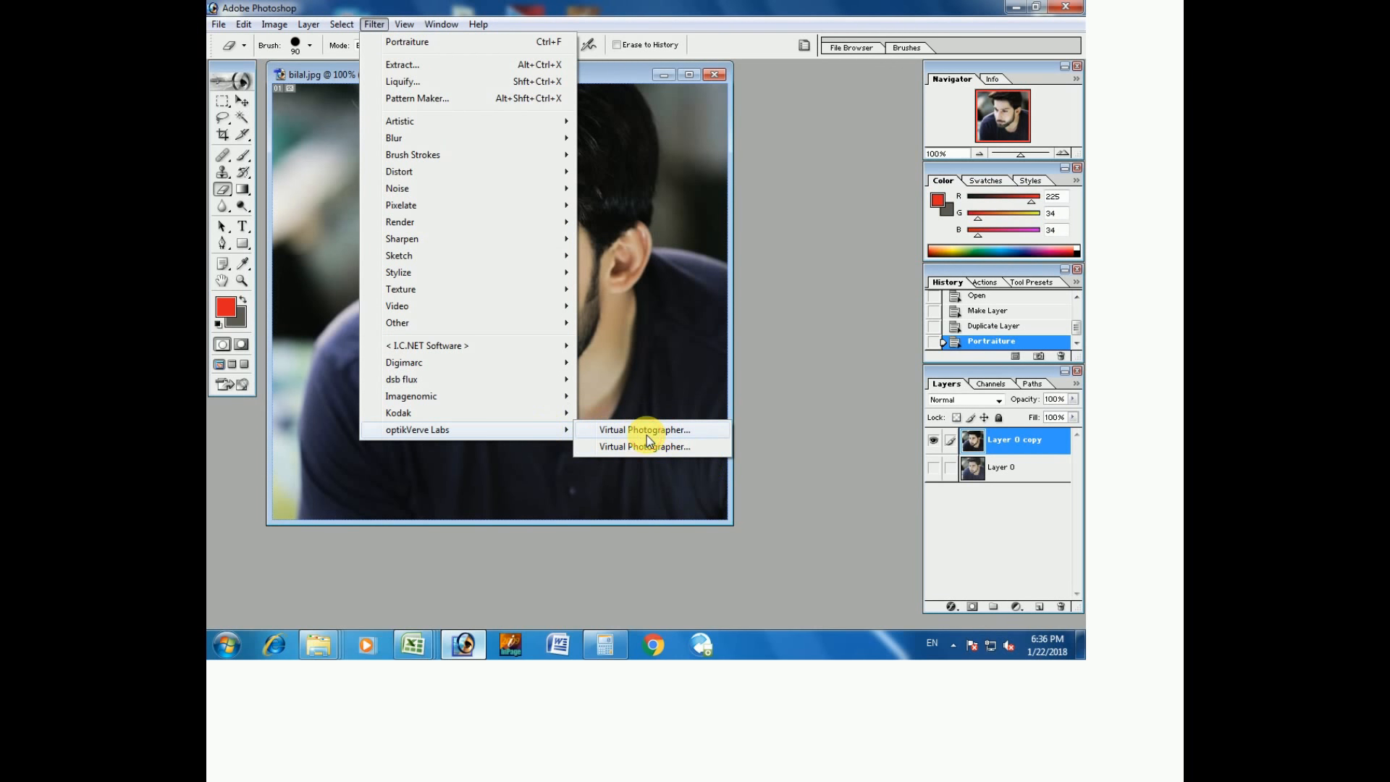
click(649, 437)
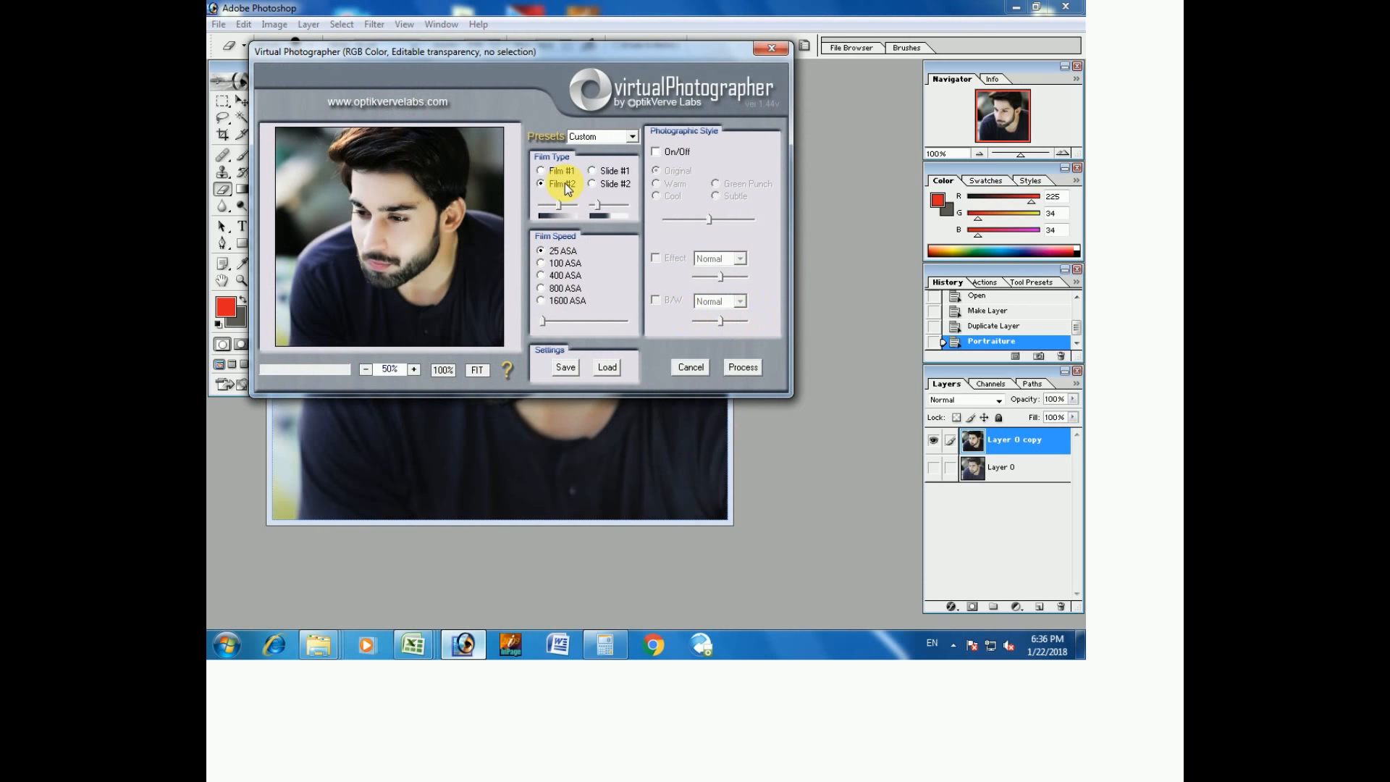
click(610, 168)
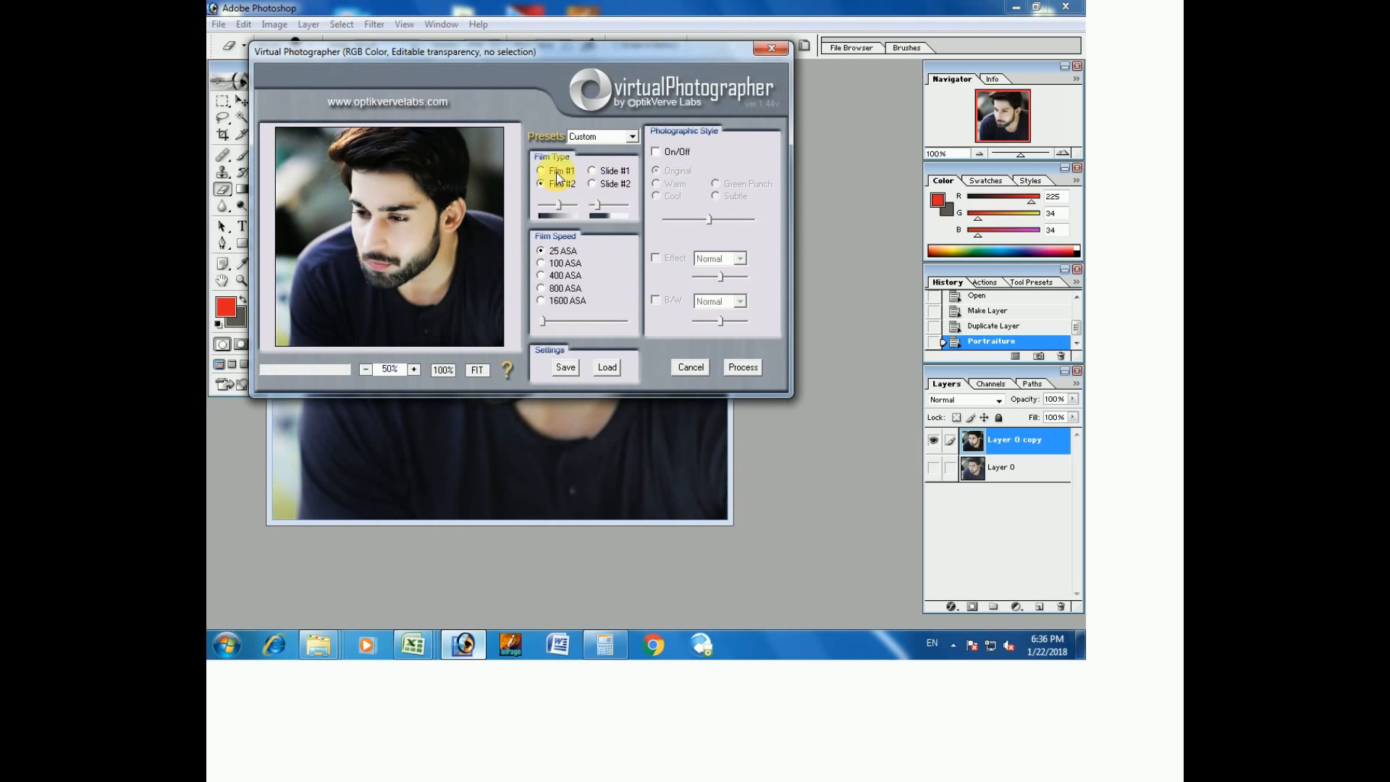
click(743, 368)
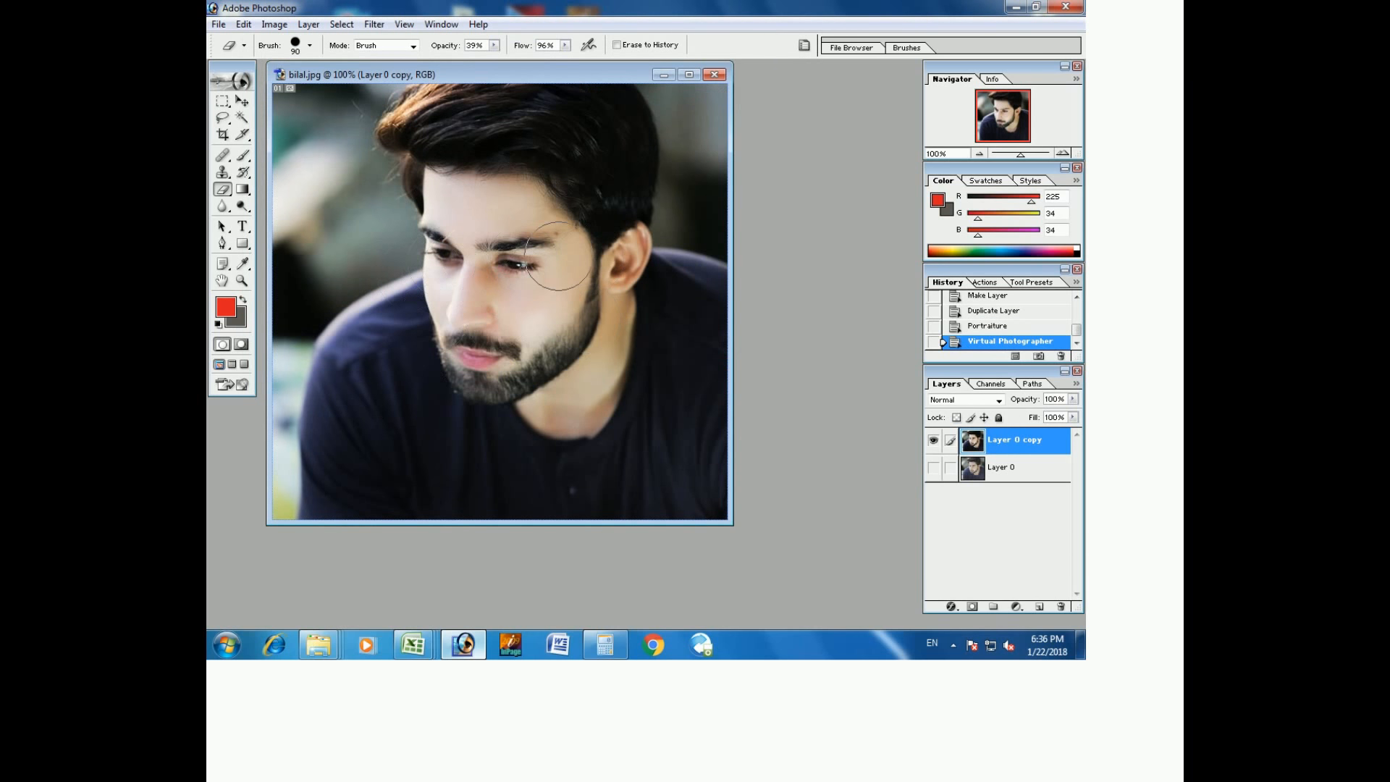
click(220, 172)
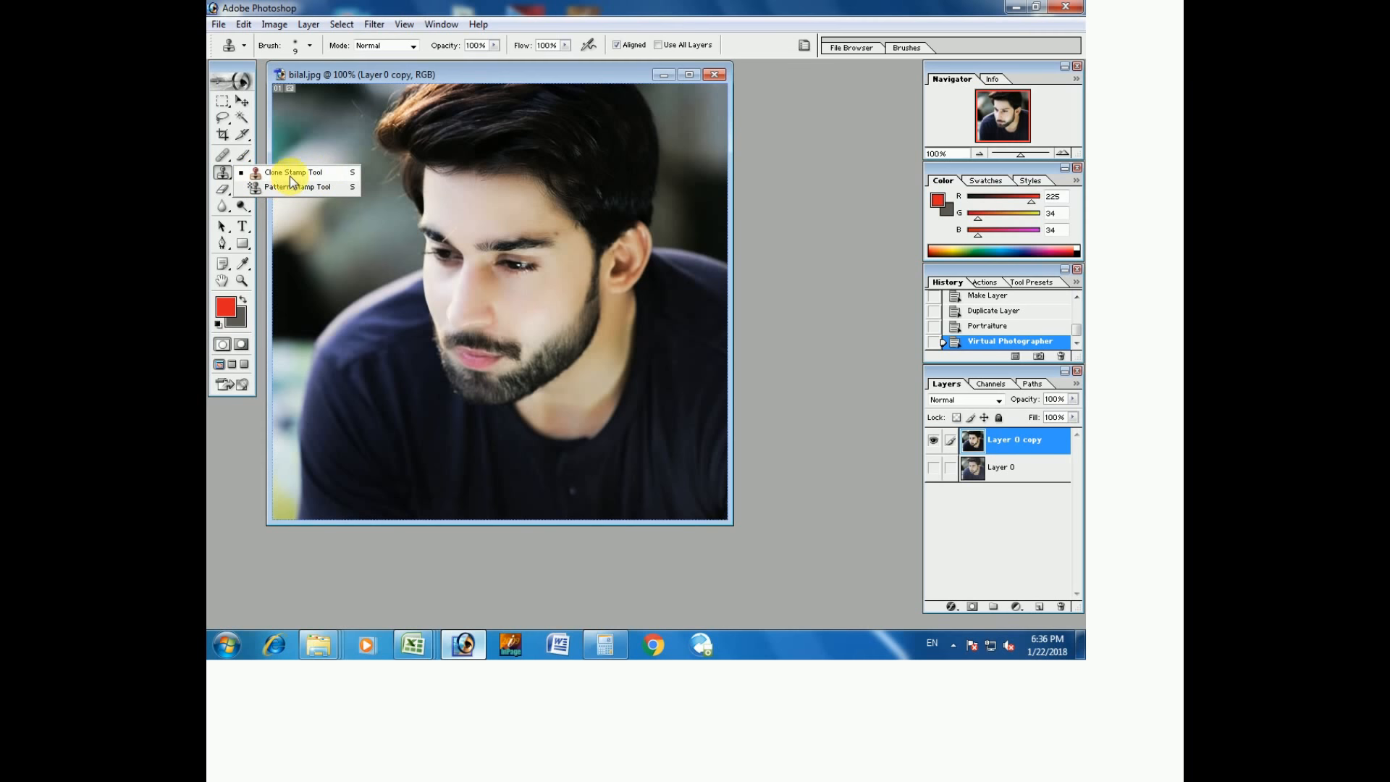
Choose the Clone Stamp tool and zoom in on the forehead and ear area.
click(290, 174)
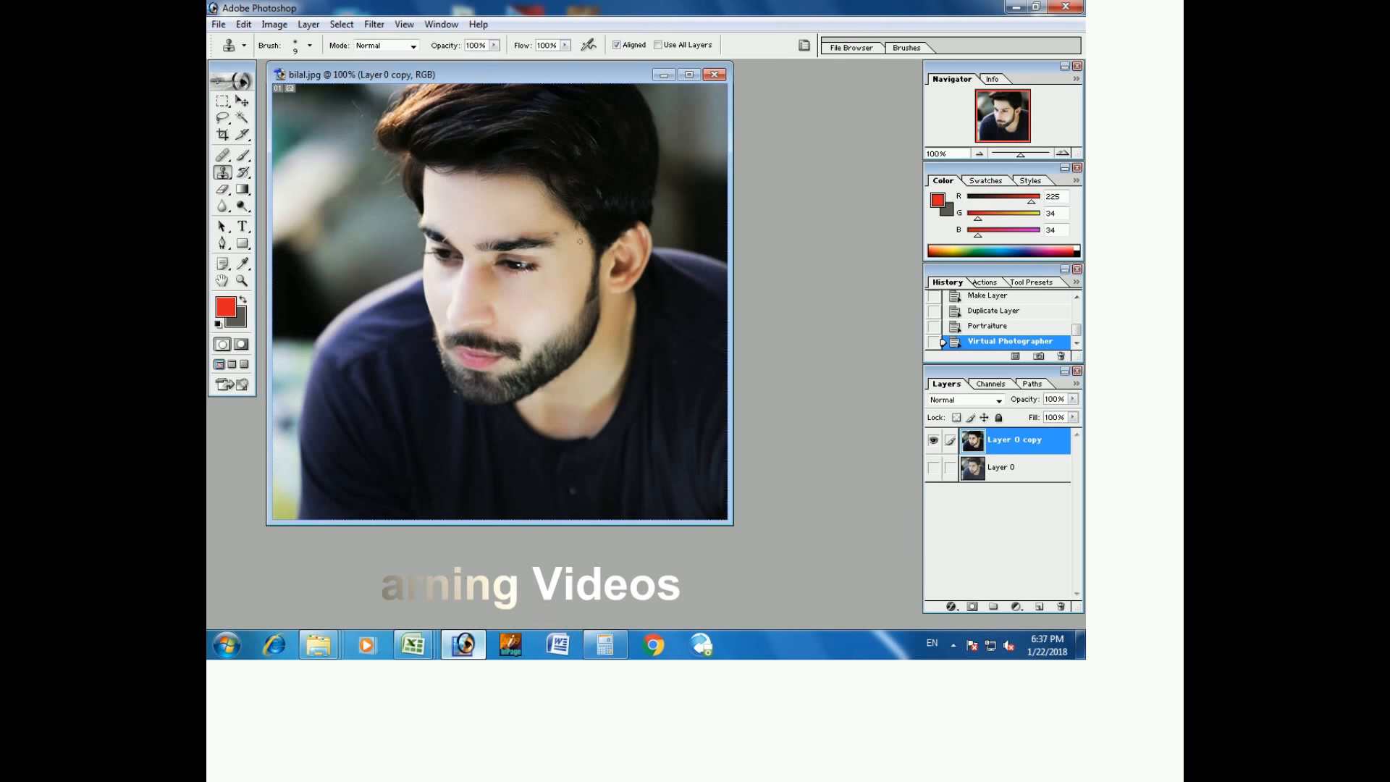
click(242, 281)
drag(503, 199, 620, 273)
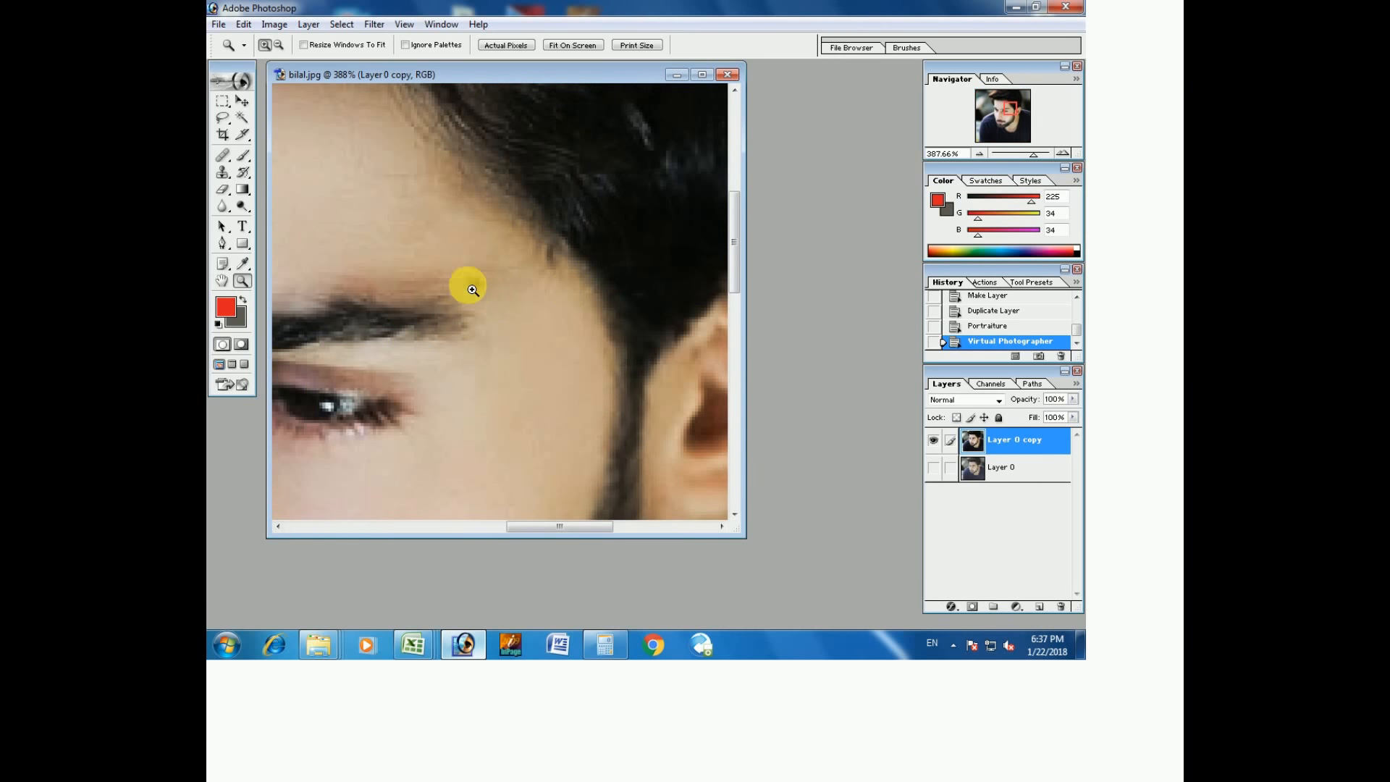
Clone clean temple skin over the spot above the eyebrow and the mole near the hairline.
click(223, 172)
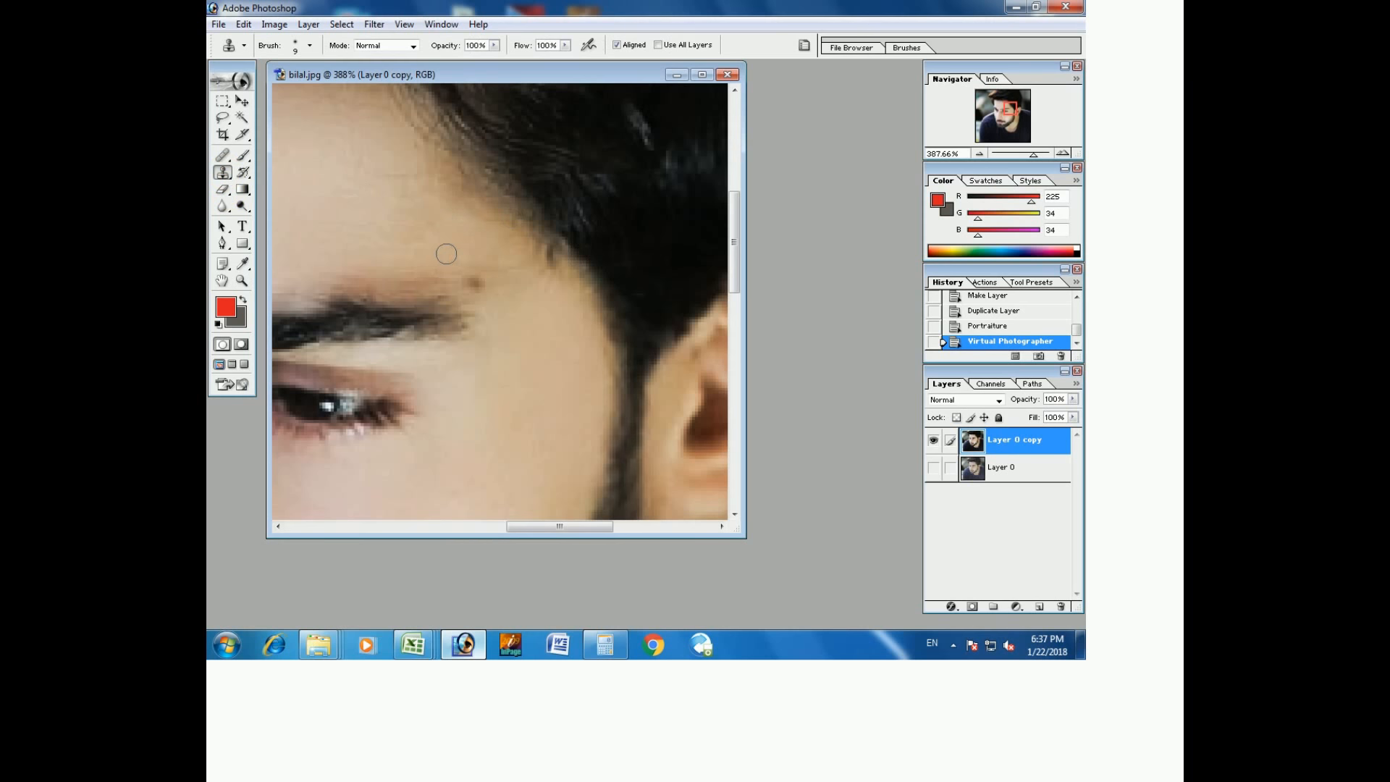
alt+click(521, 326)
click(473, 286)
click(474, 286)
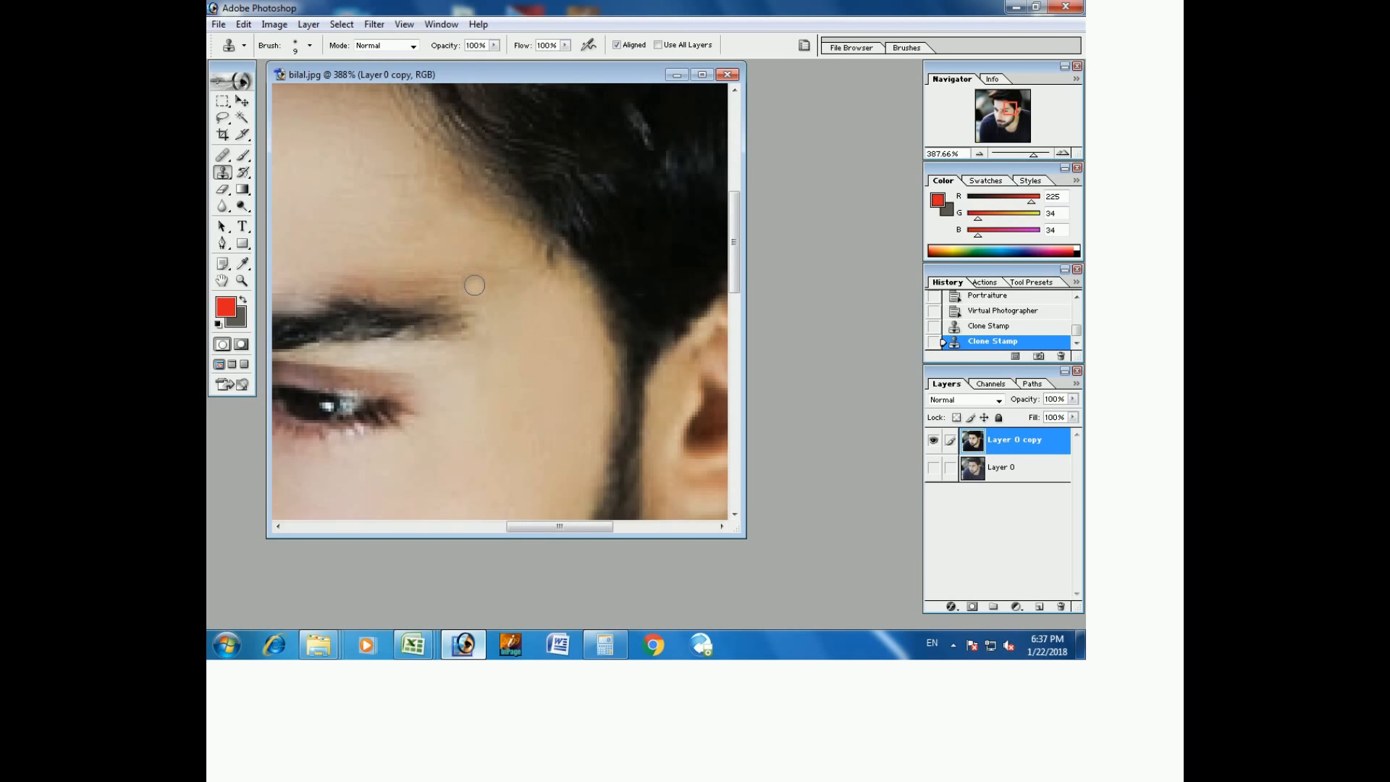
click(467, 283)
click(439, 263)
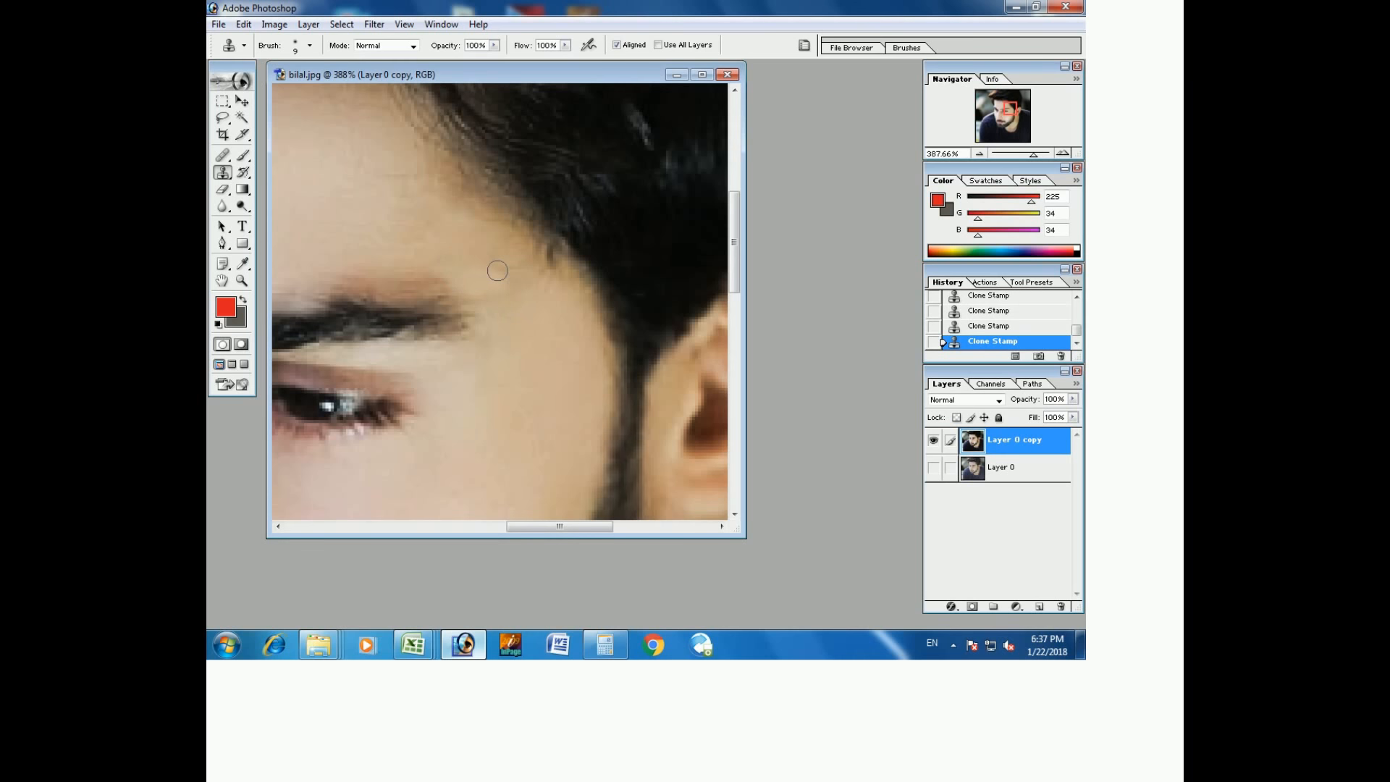
click(500, 292)
click(654, 335)
Zoom back out to fit the whole portrait on screen.
click(243, 280)
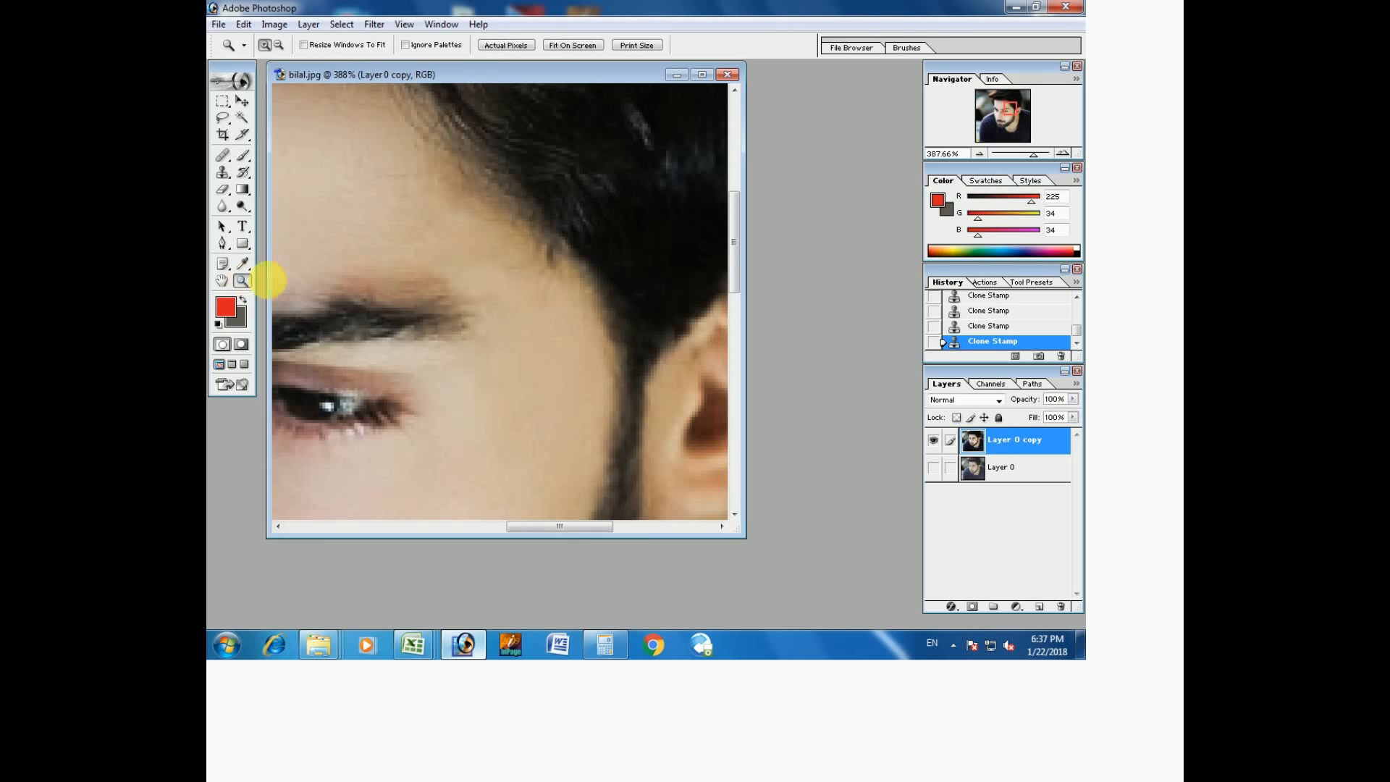
right_click(384, 283)
click(397, 288)
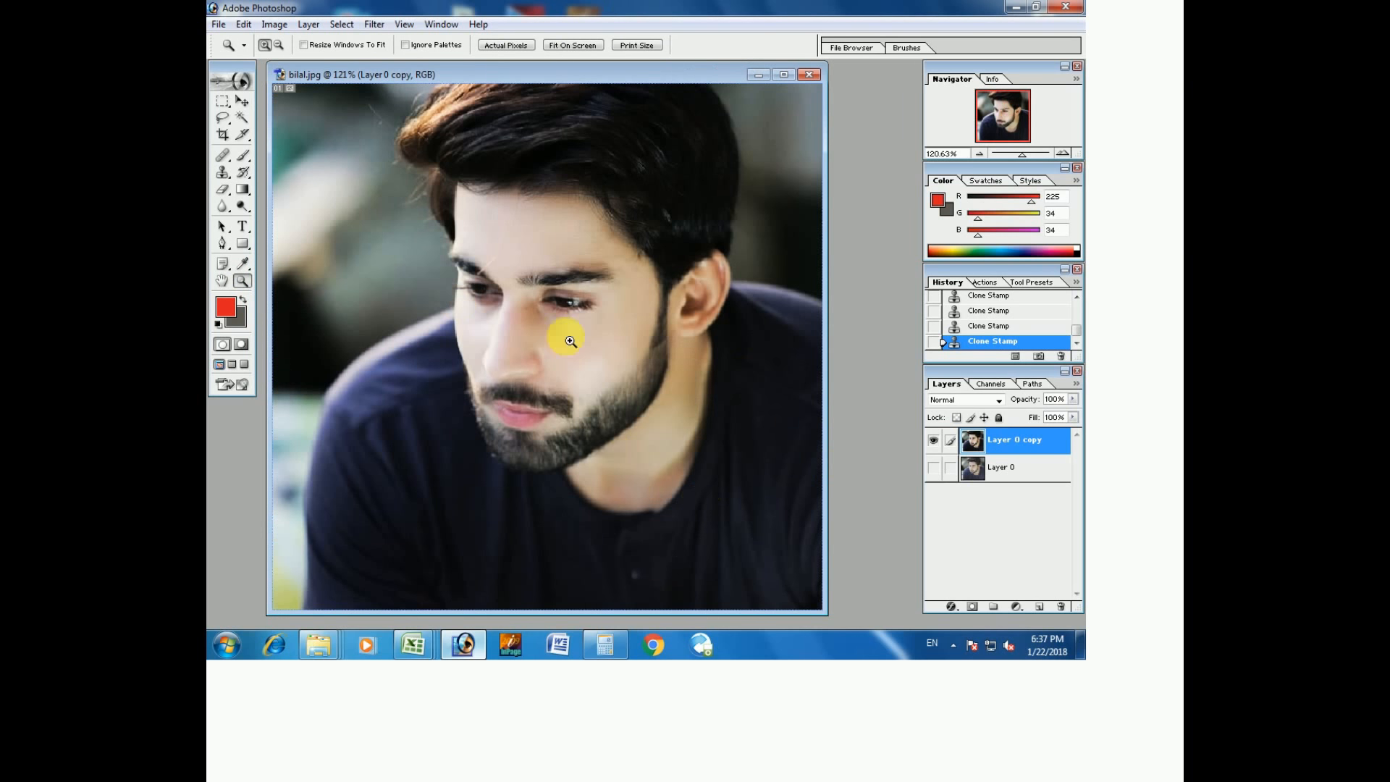
right_click(635, 298)
click(644, 301)
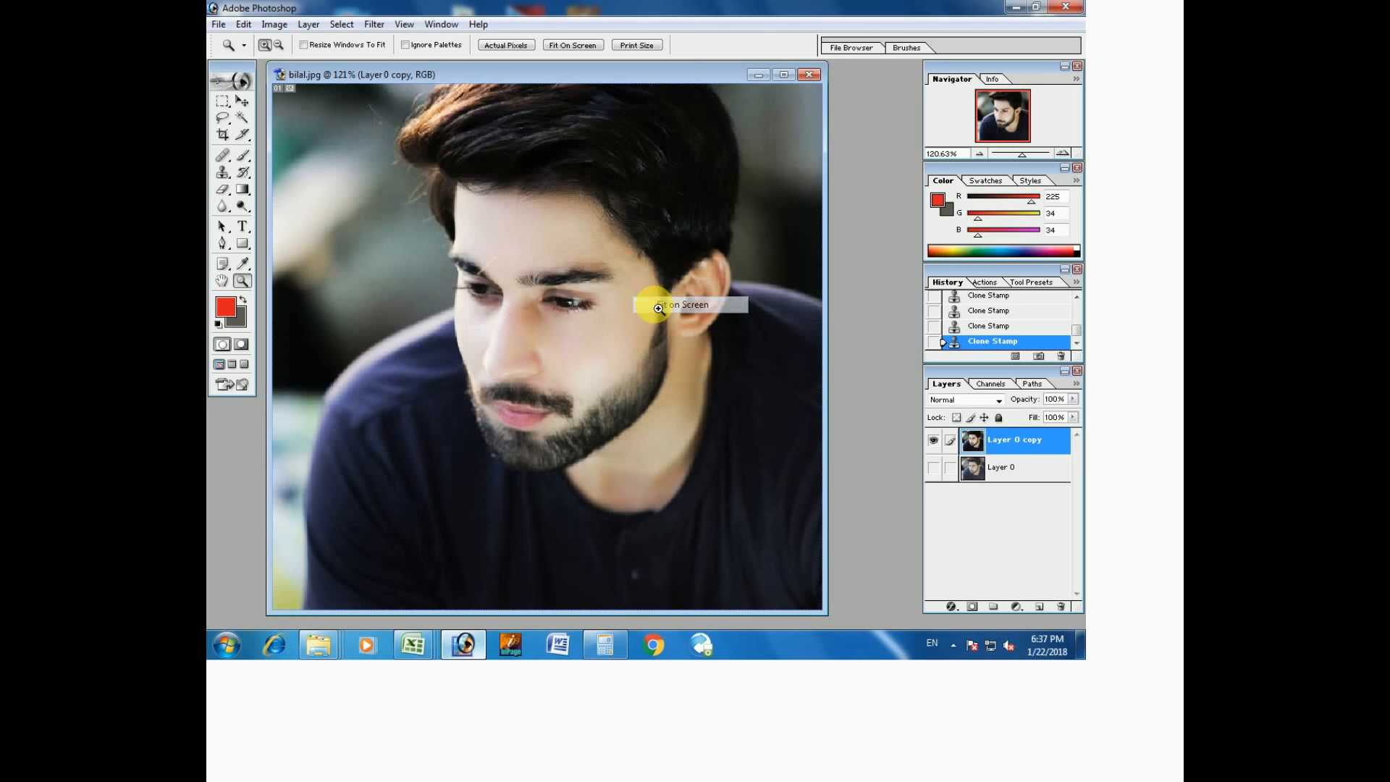
click(935, 443)
click(937, 446)
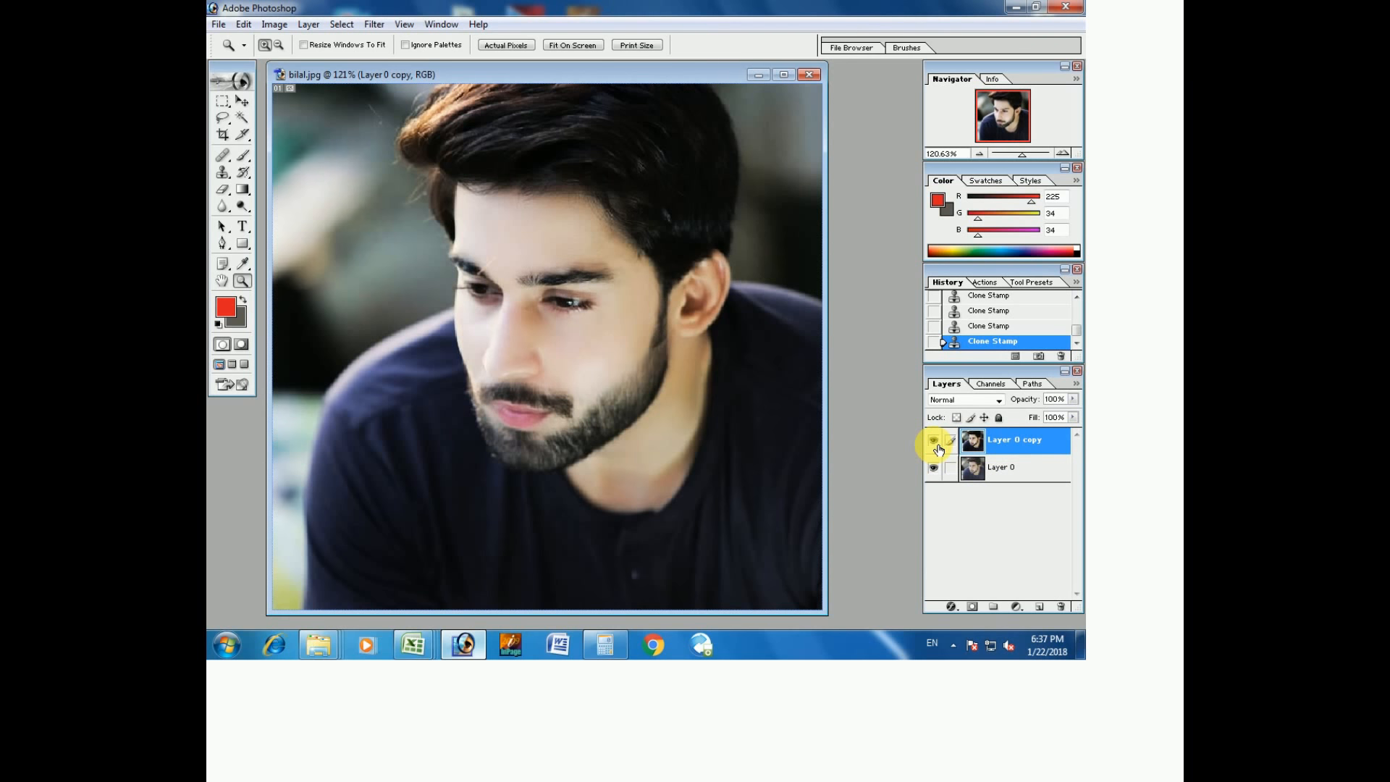
click(938, 448)
click(938, 447)
click(937, 446)
click(937, 447)
key(ctrl+alt+0)
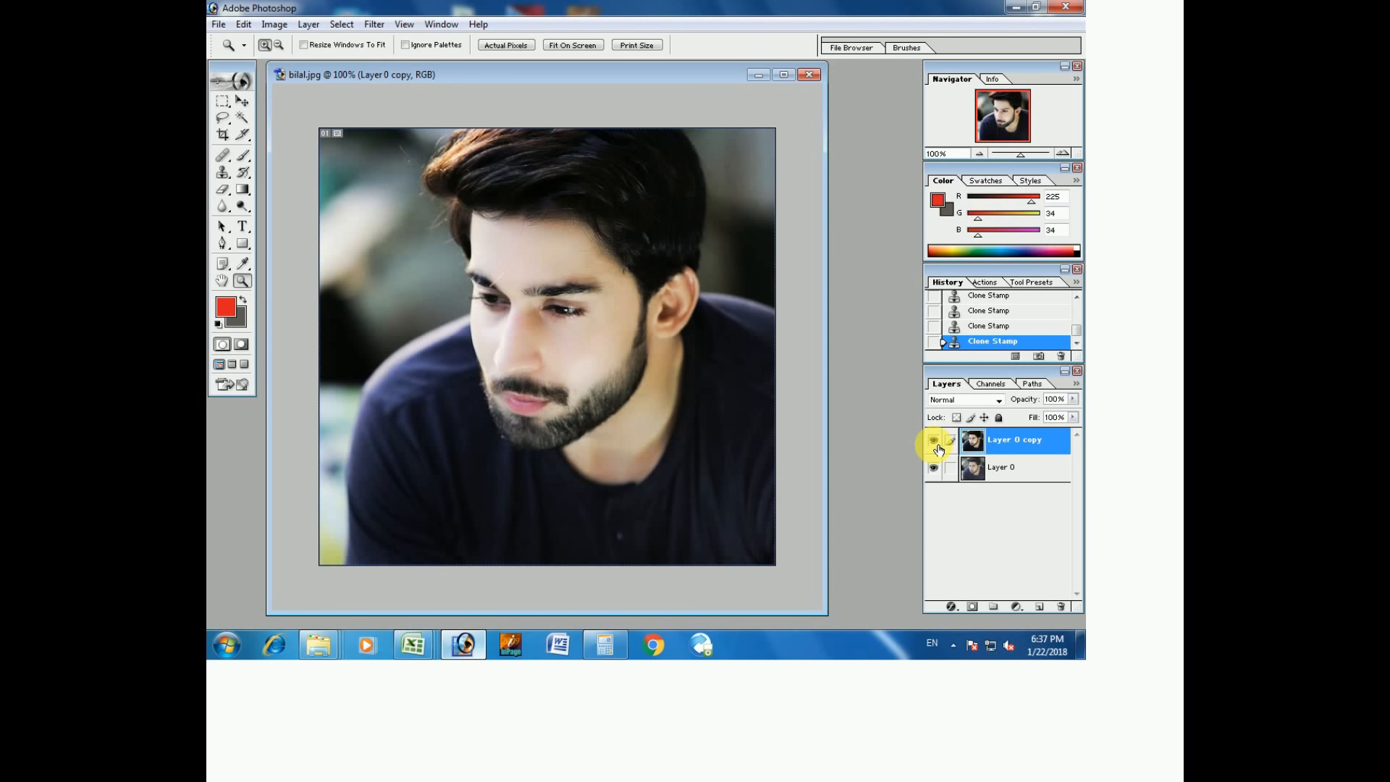
click(937, 446)
click(937, 447)
click(937, 447)
click(937, 447)
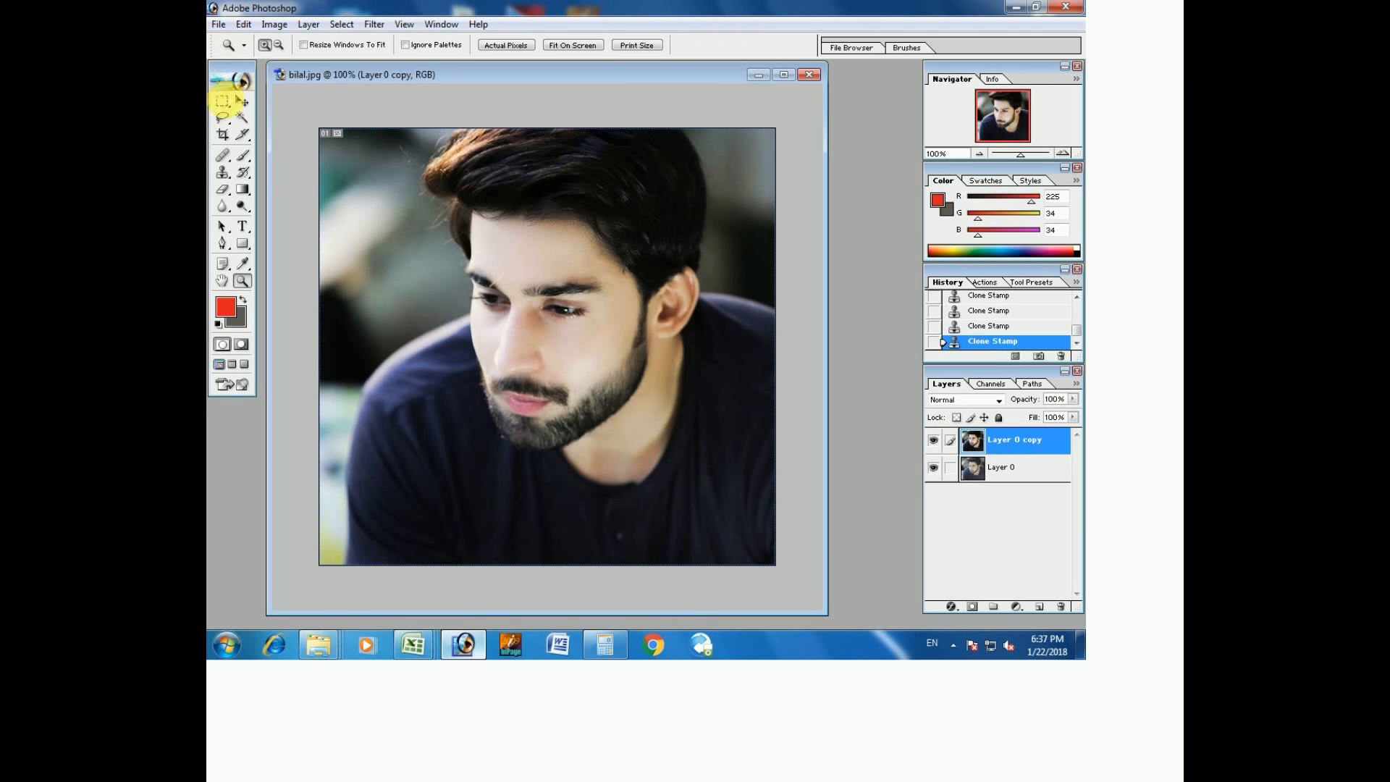
click(218, 24)
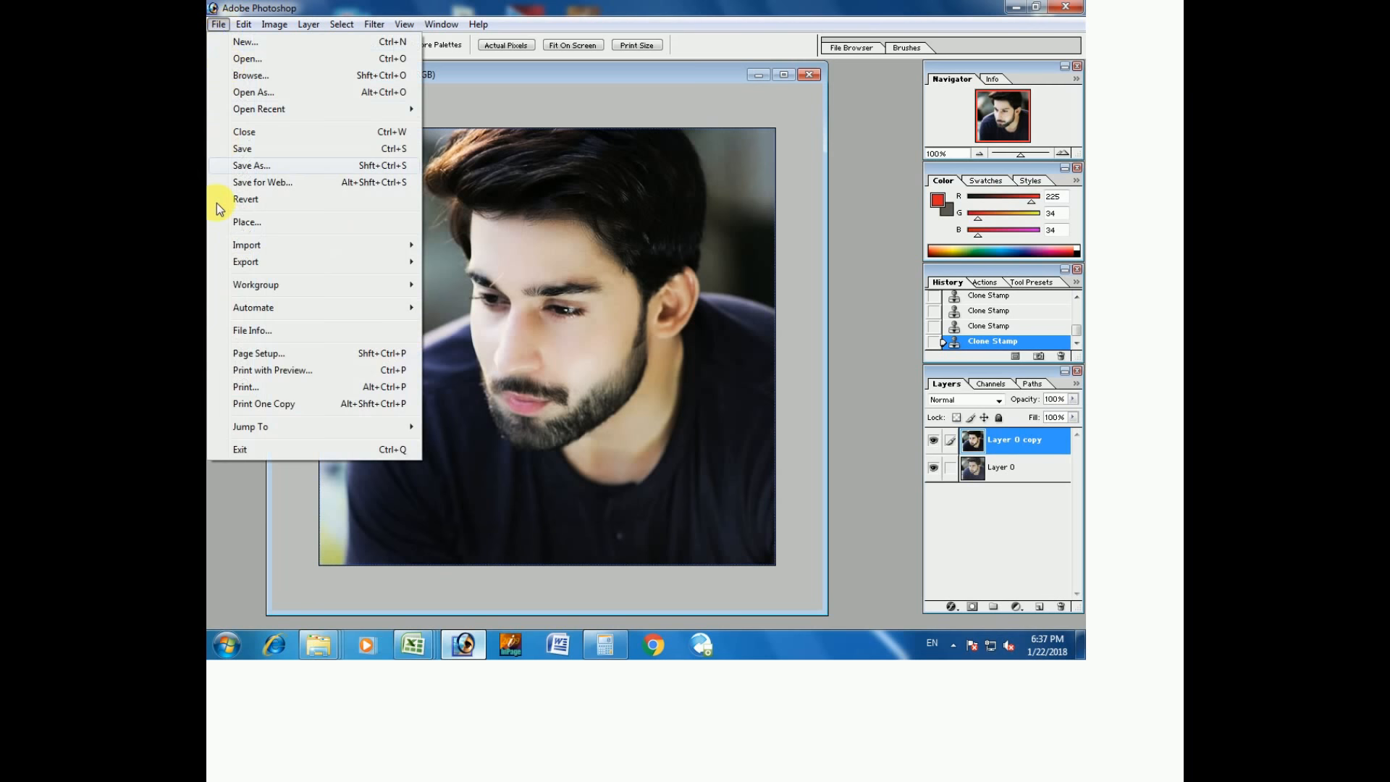
click(384, 7)
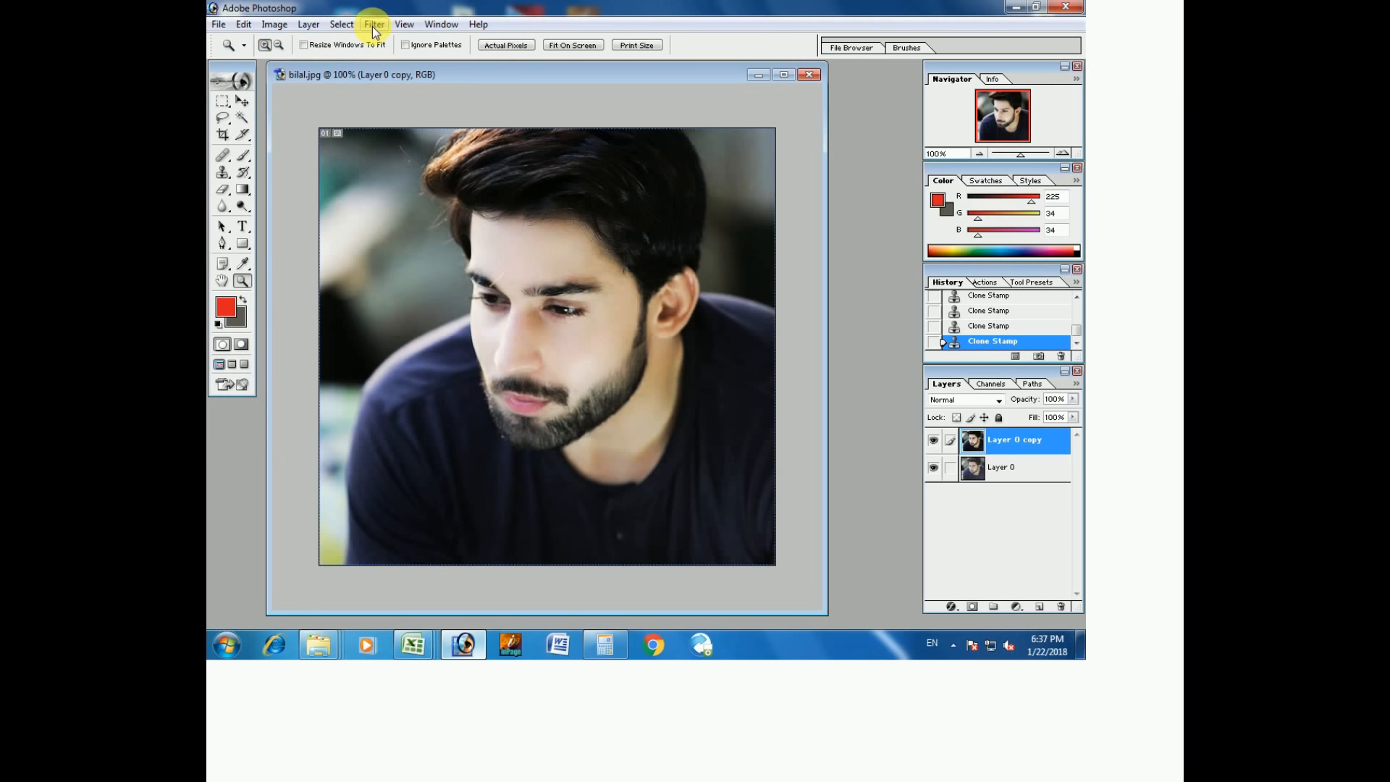
Apply Lighting Effects in Flashlight style with the light circle widened over the face, then compare with the original.
click(373, 25)
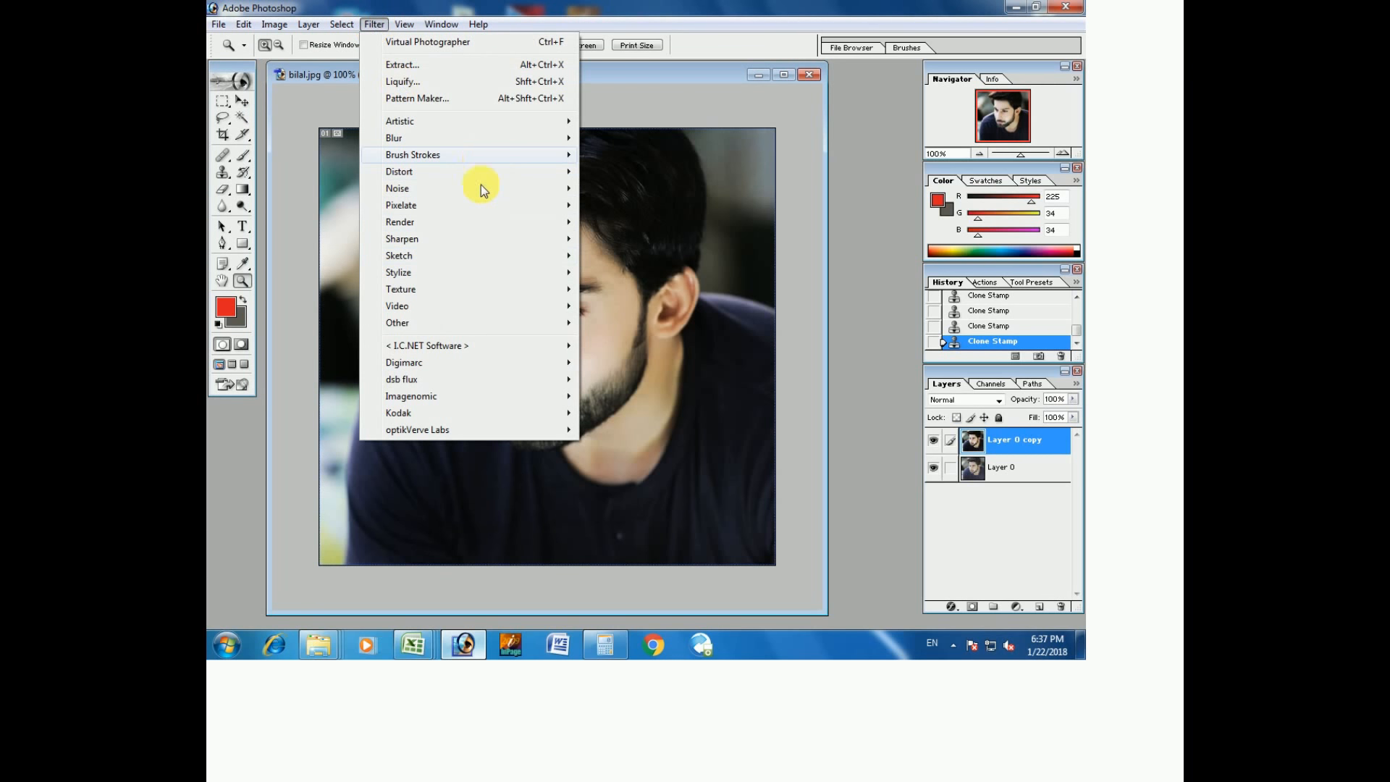
mouse_move(480, 227)
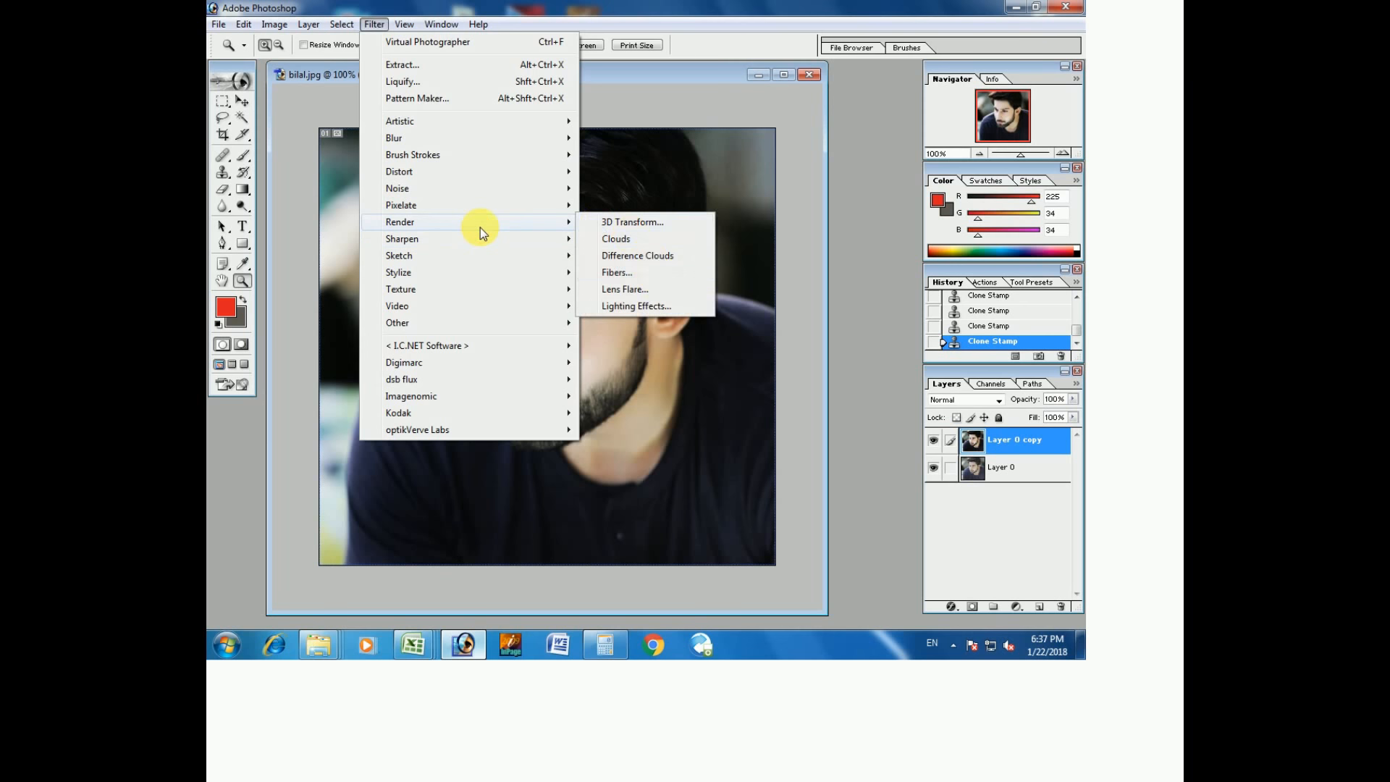
click(649, 306)
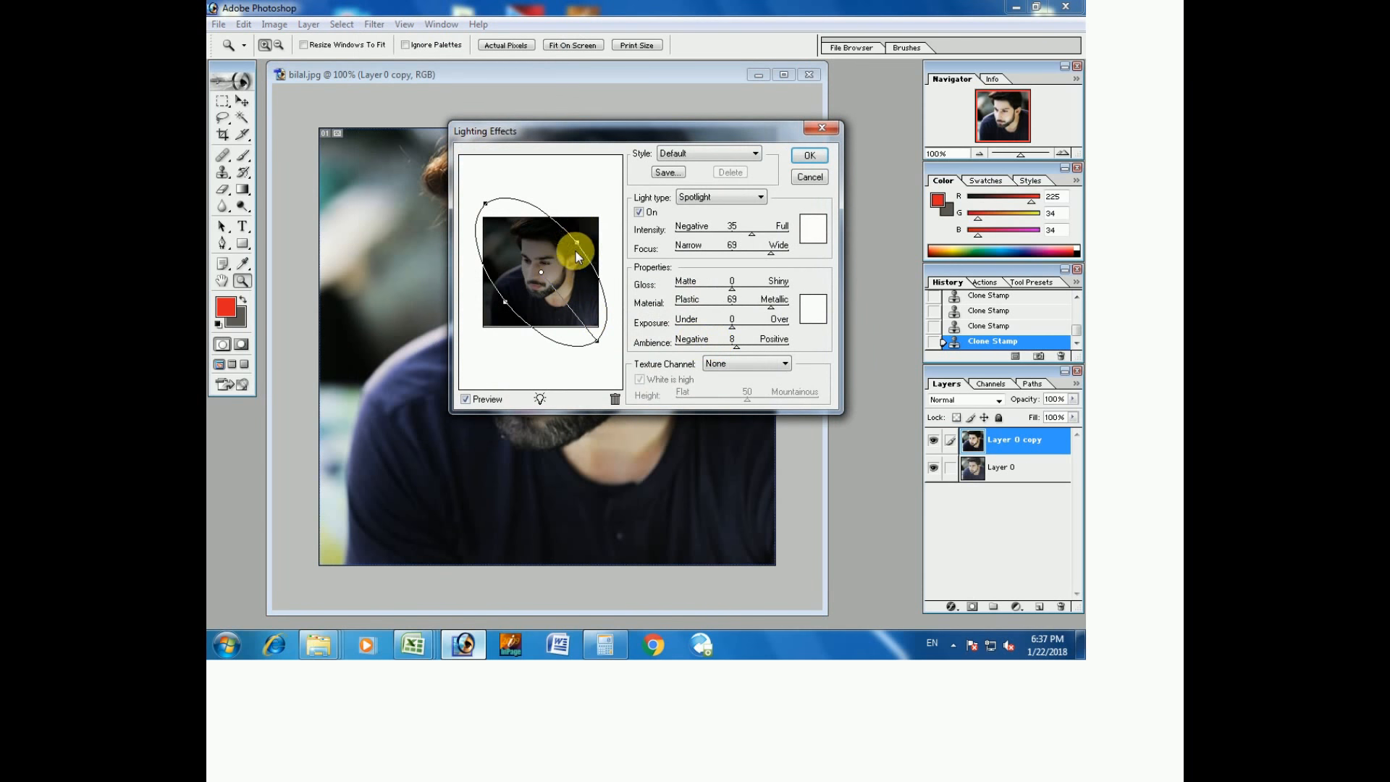
click(673, 153)
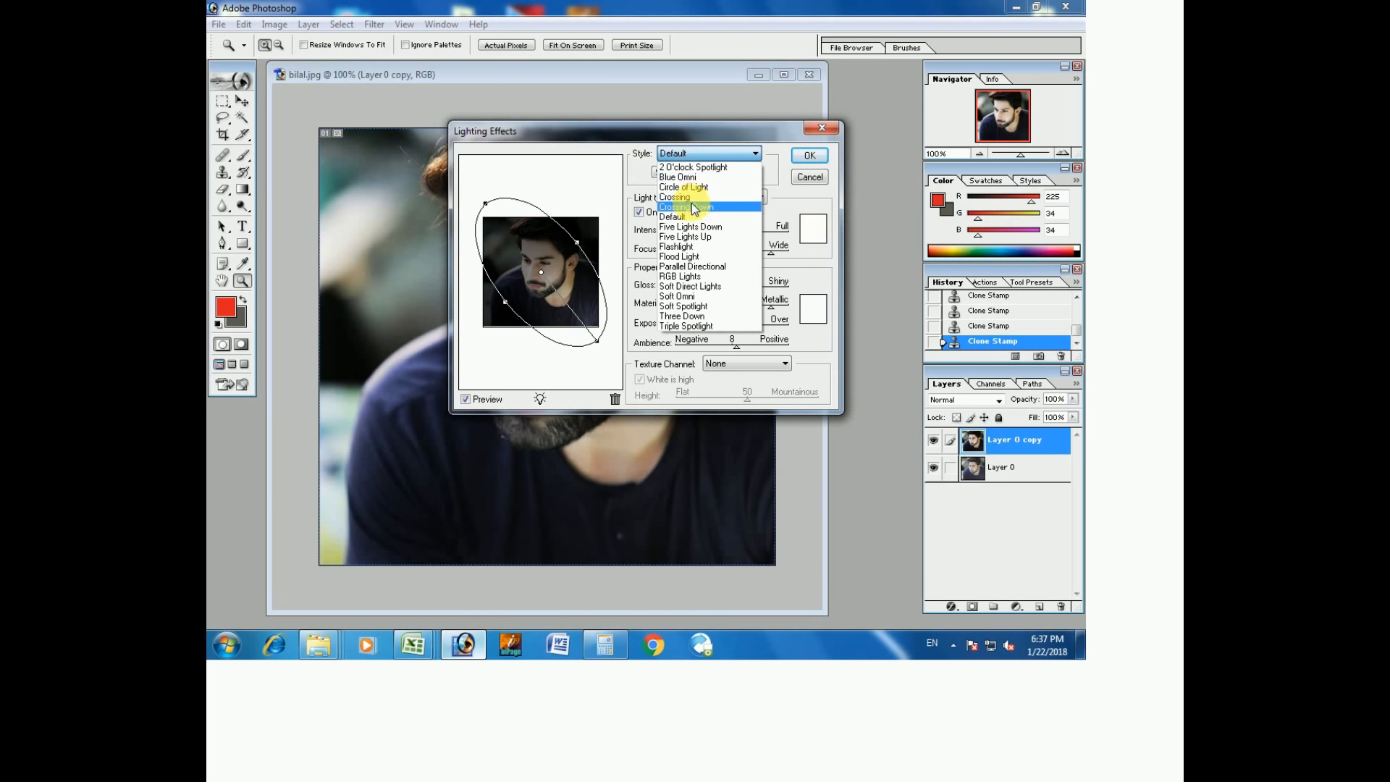
click(689, 247)
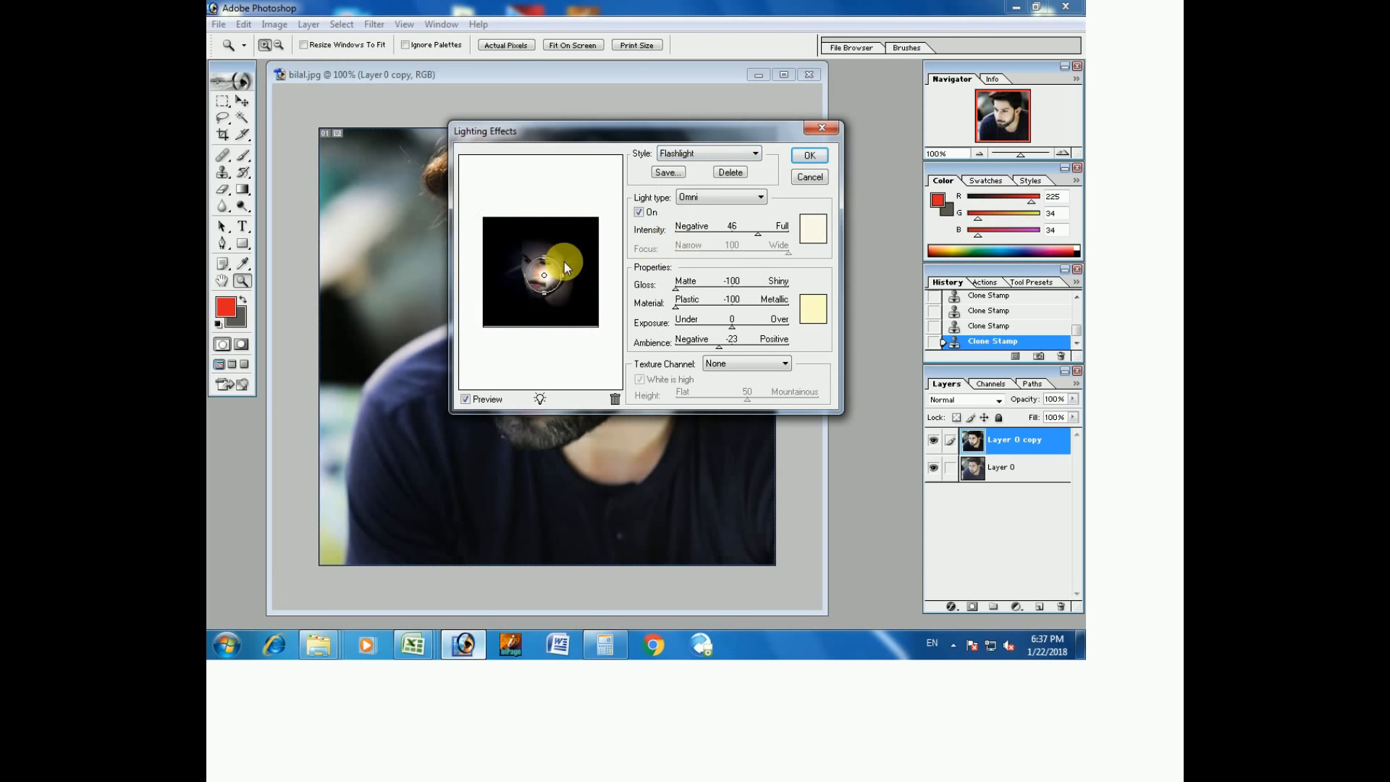
drag(562, 275, 600, 275)
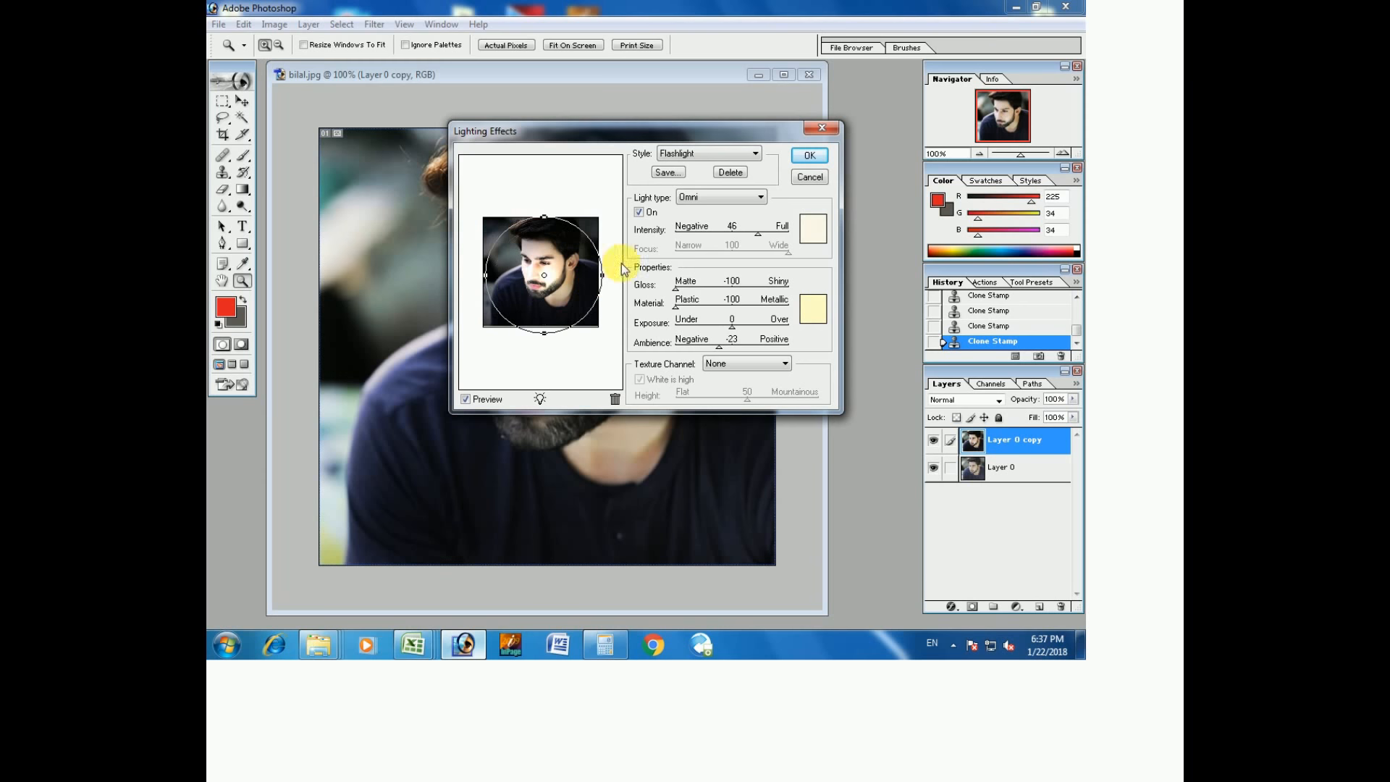
click(810, 155)
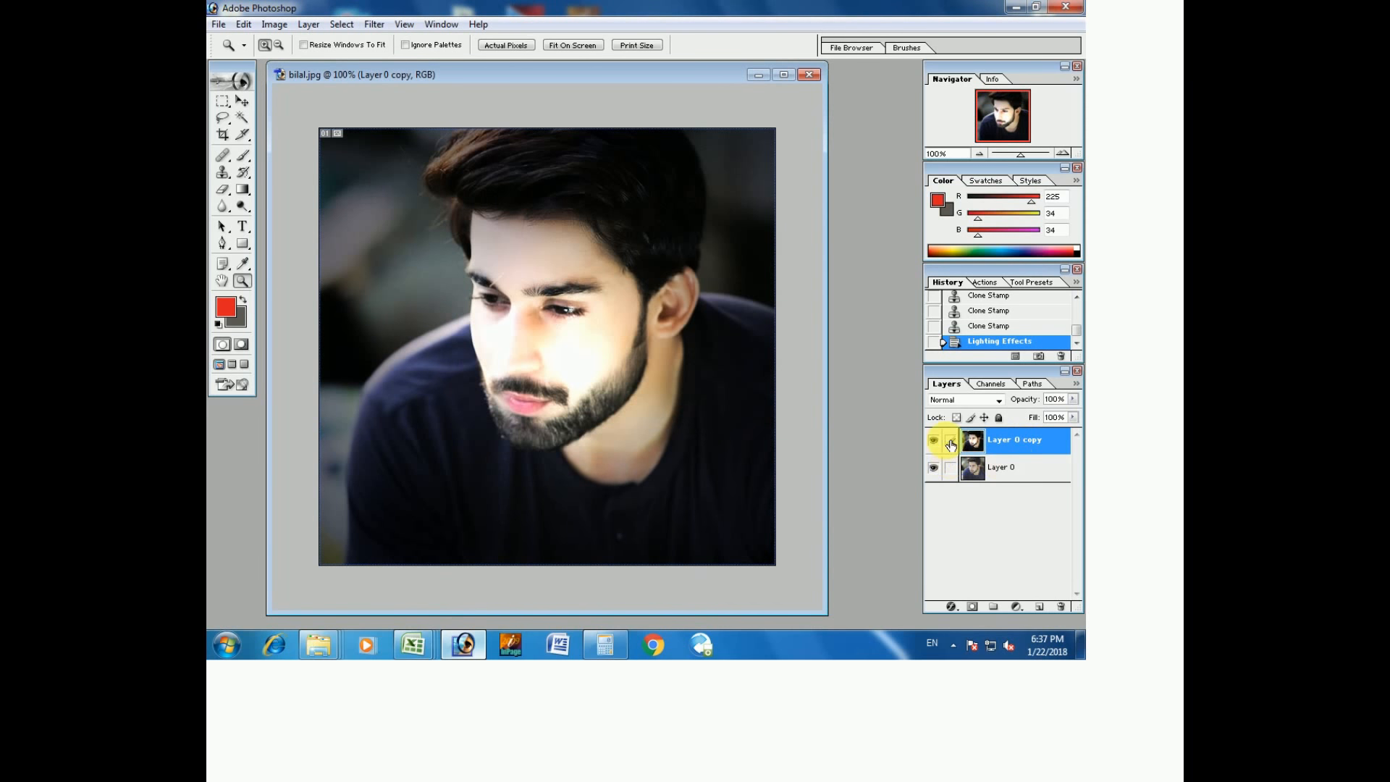
click(934, 440)
click(935, 441)
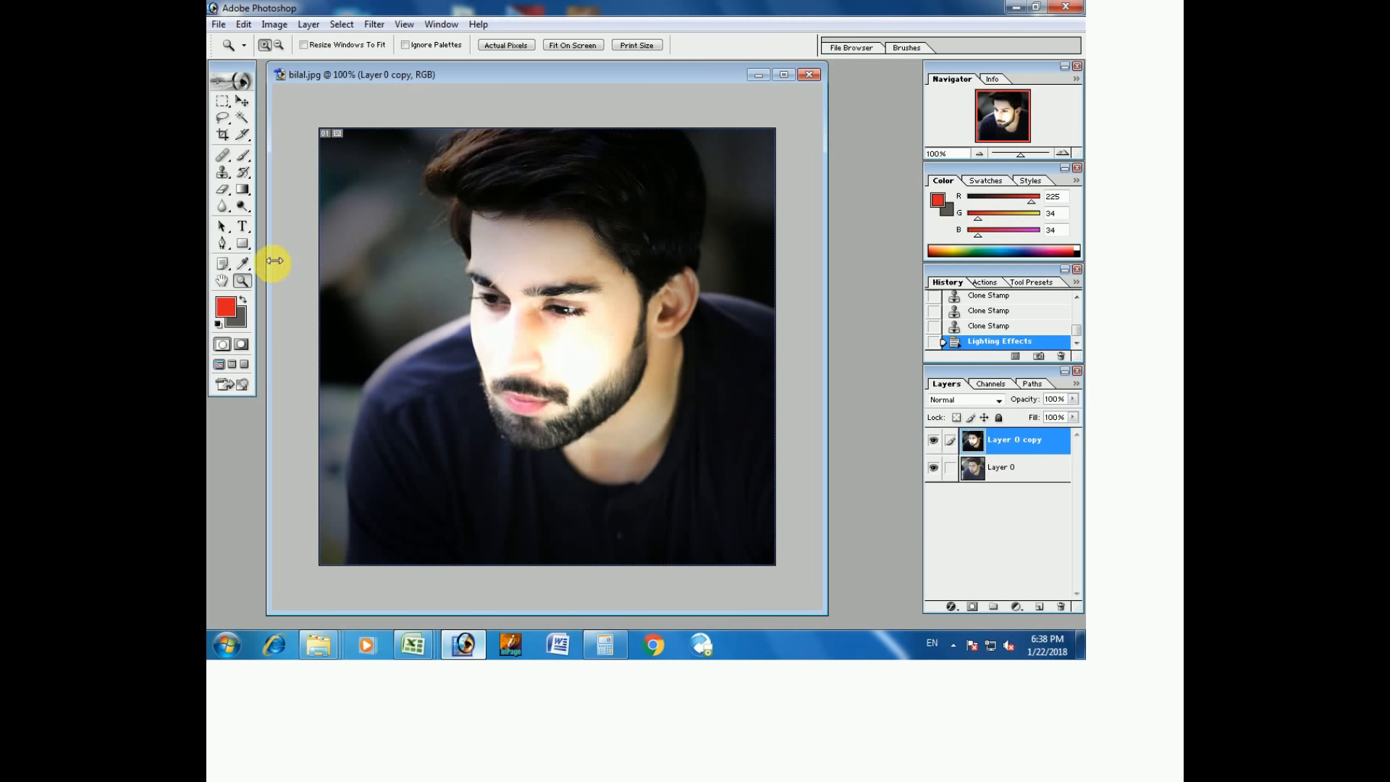
click(242, 226)
click(243, 227)
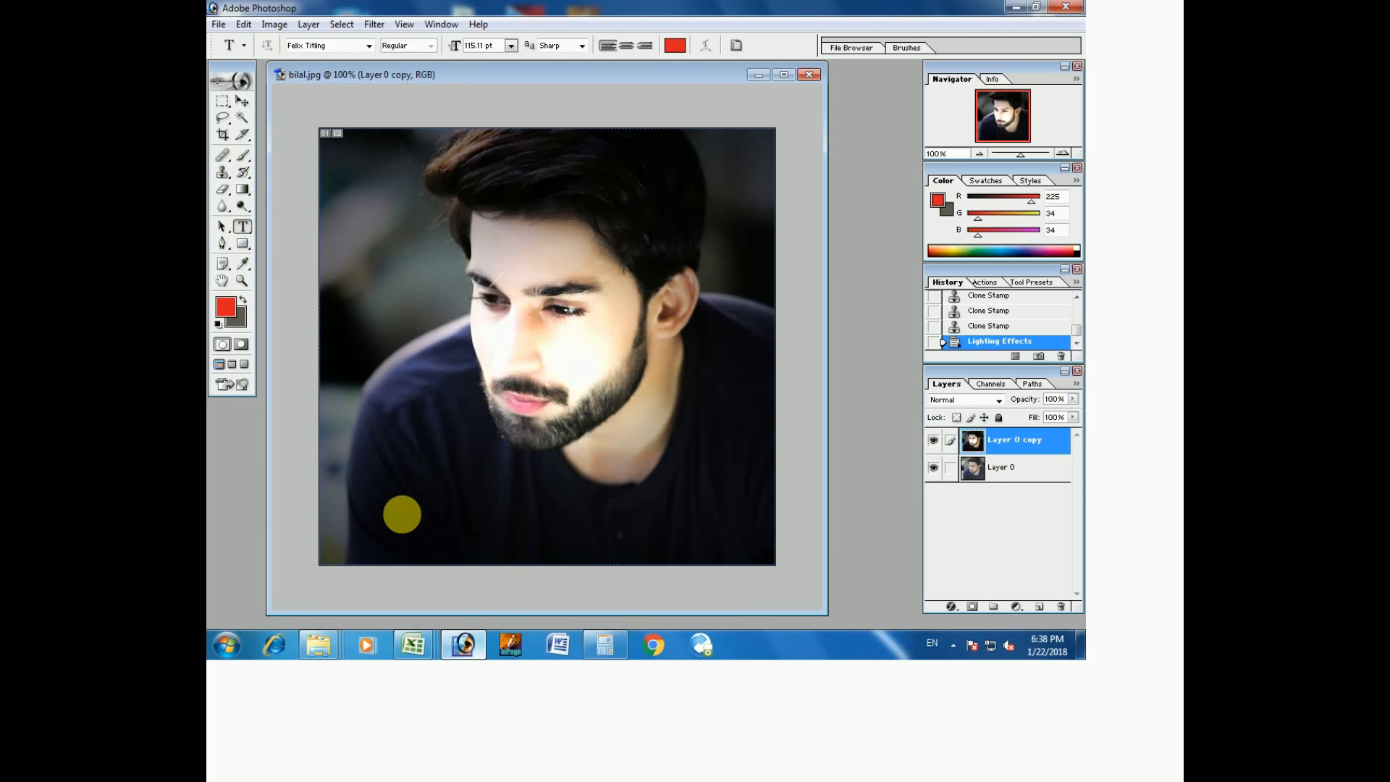
click(400, 514)
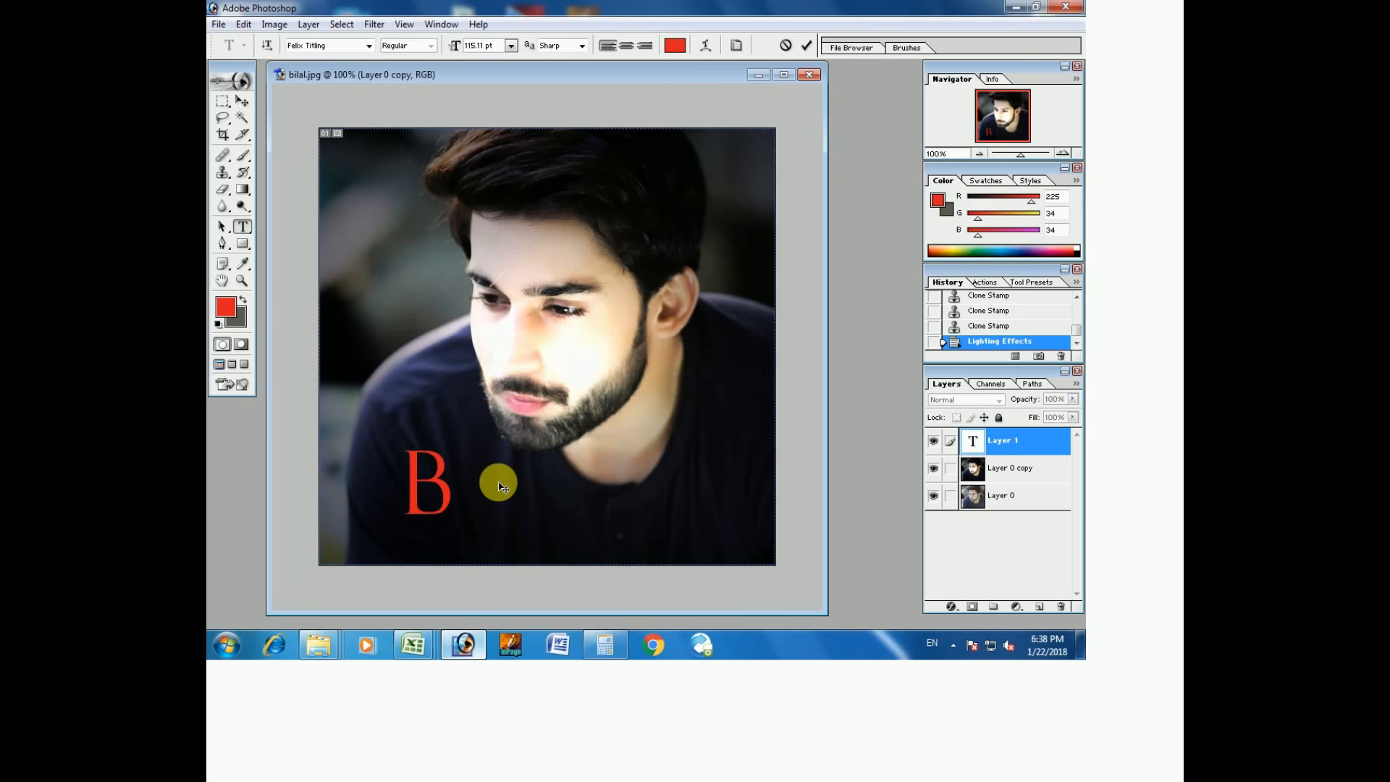
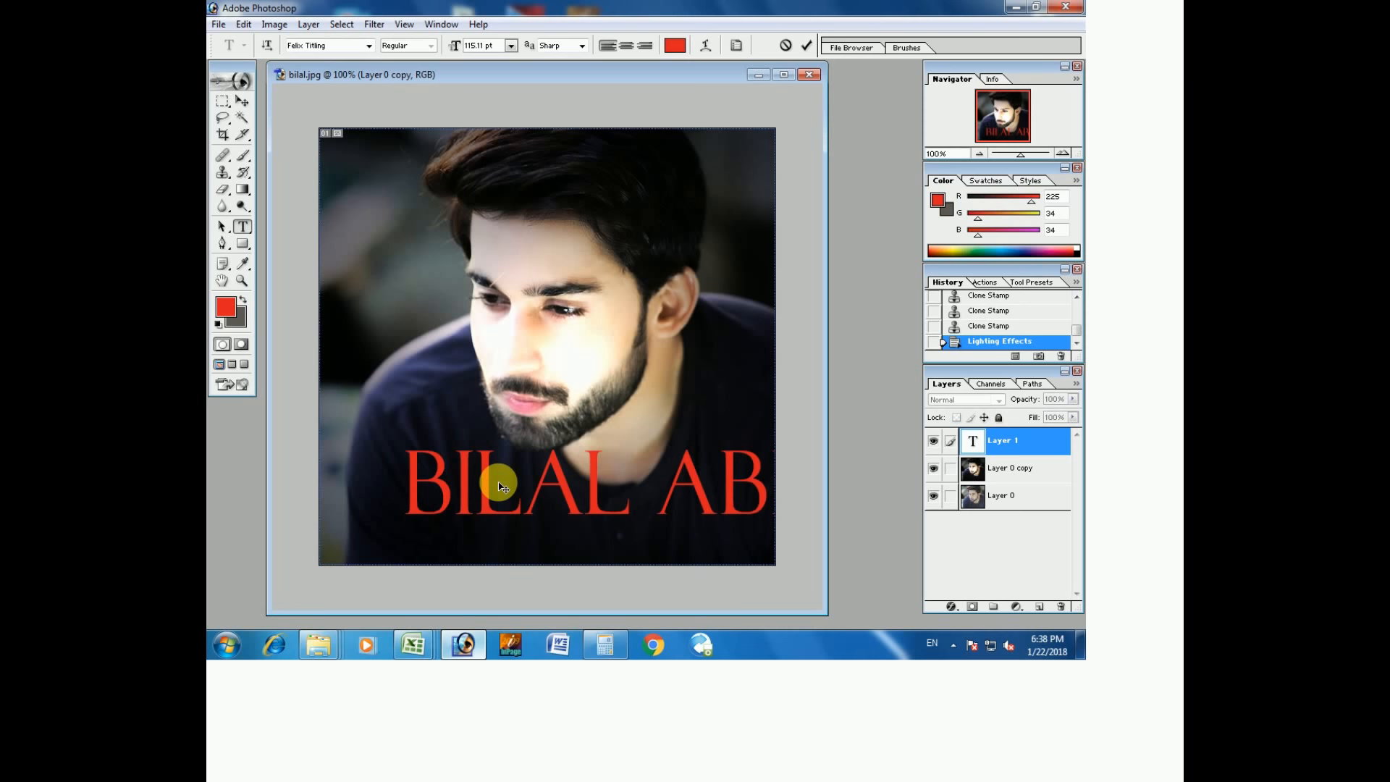
double_click(980, 444)
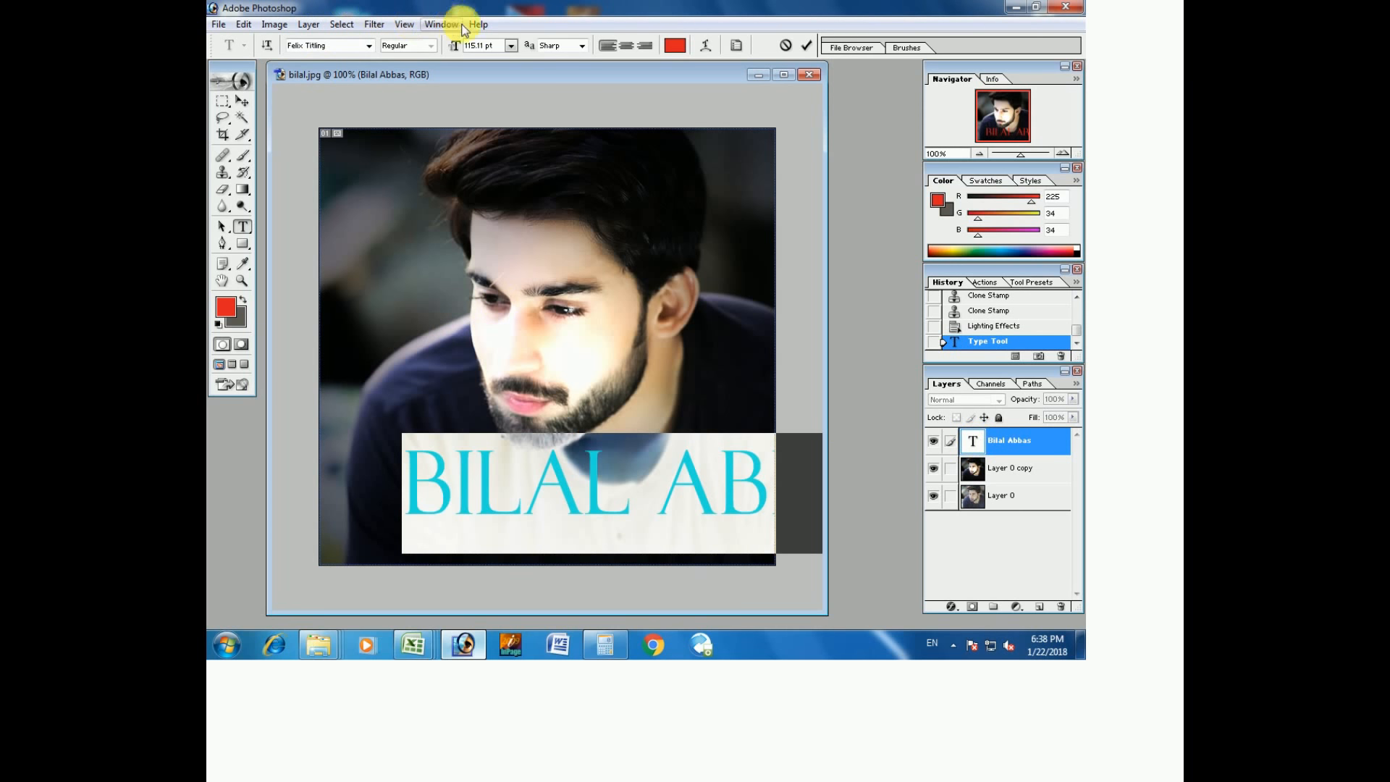
Shrink the name text to 30 pt and try out several fonts for it.
click(513, 46)
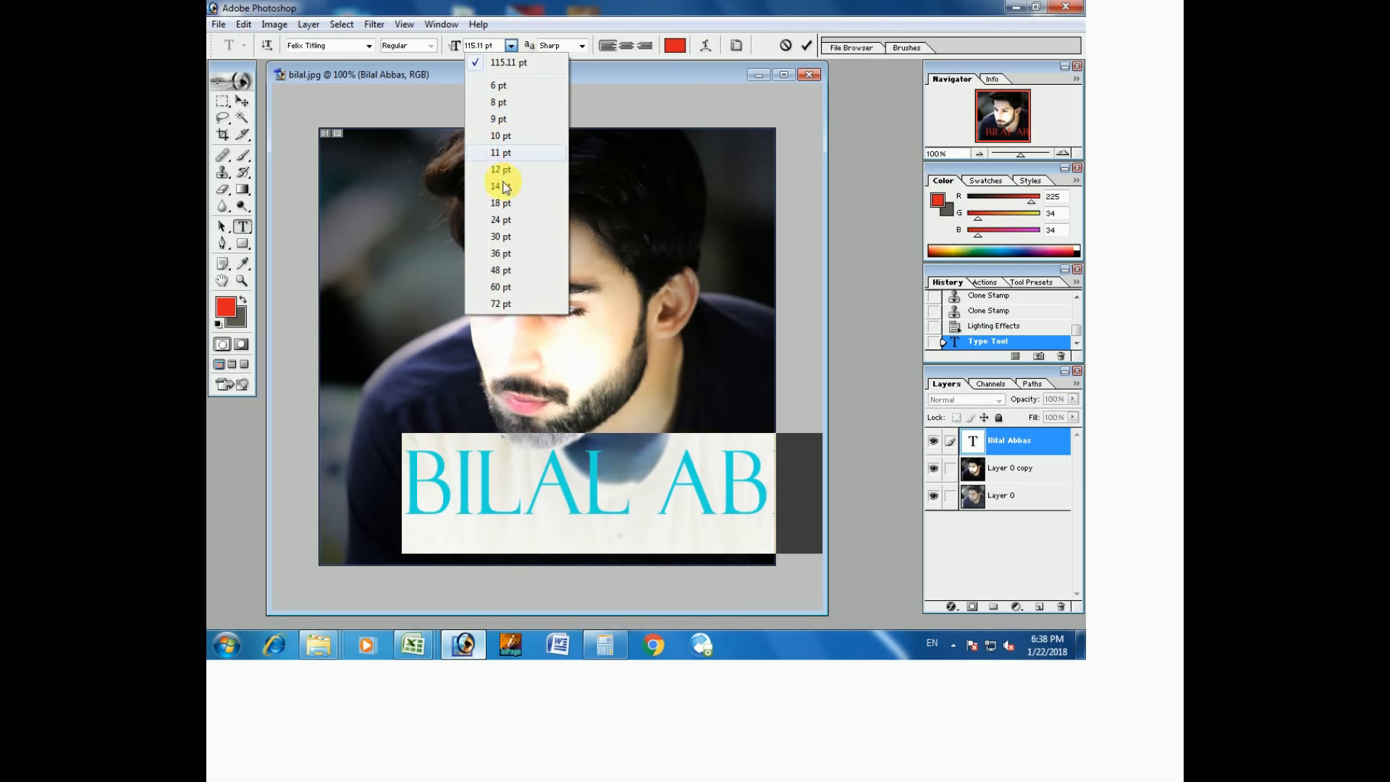
click(503, 239)
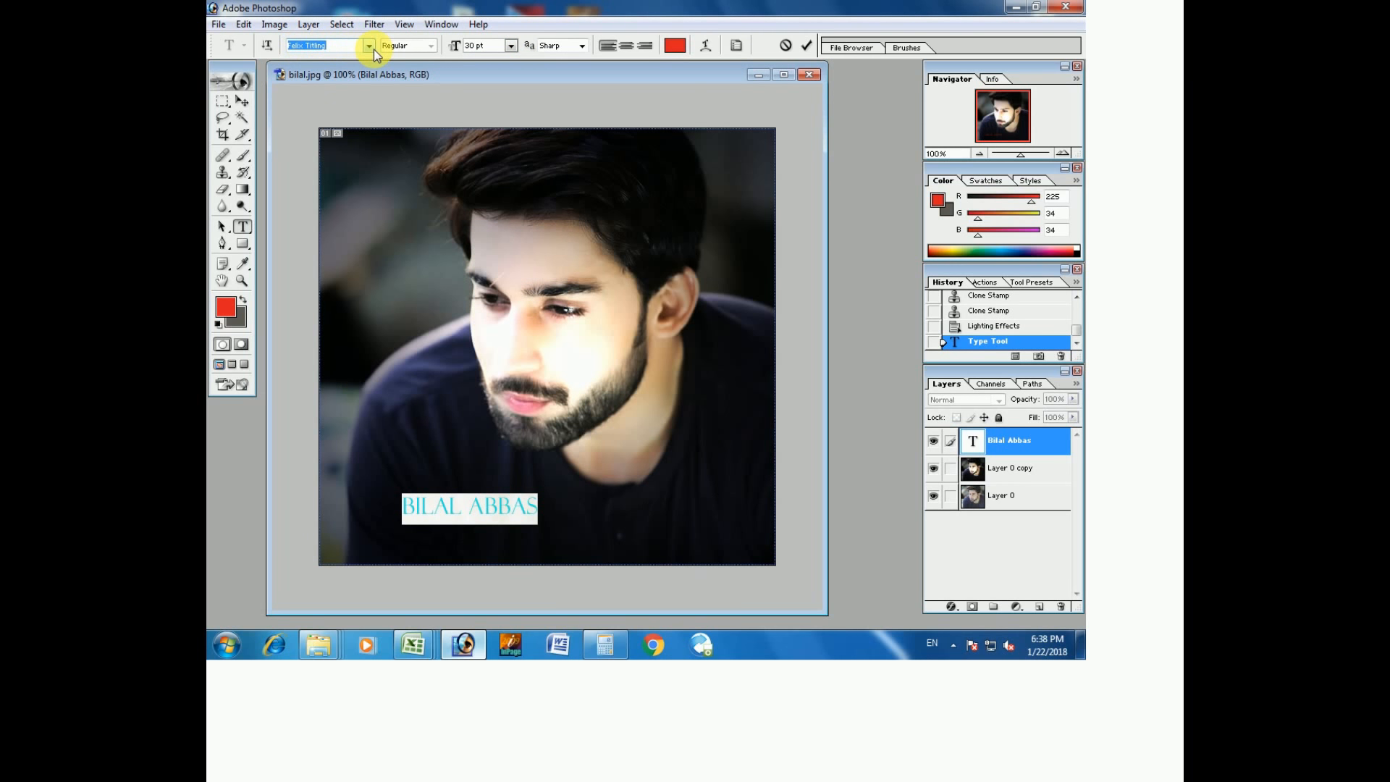
key(Down)
key(Down)
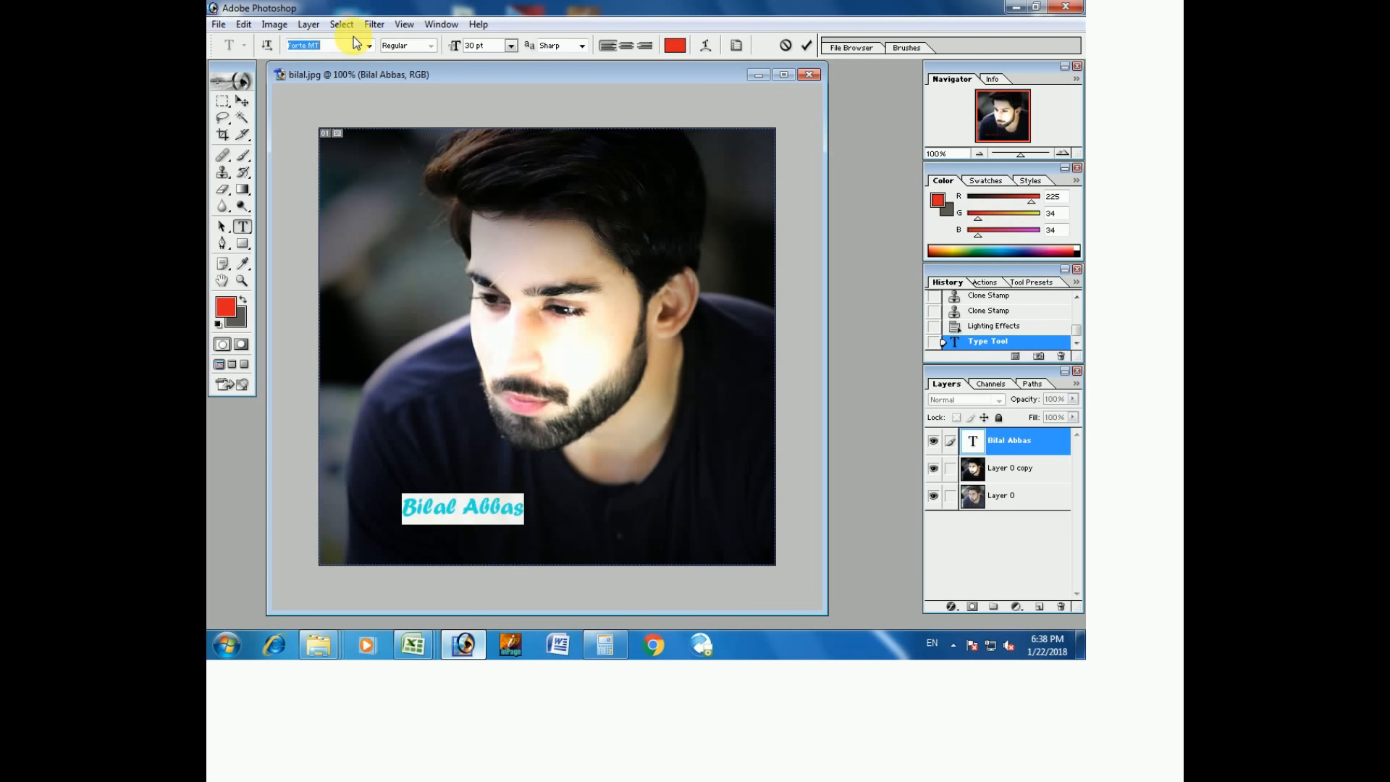
key(Down)
key(Down)
key(Down)
key(Down)
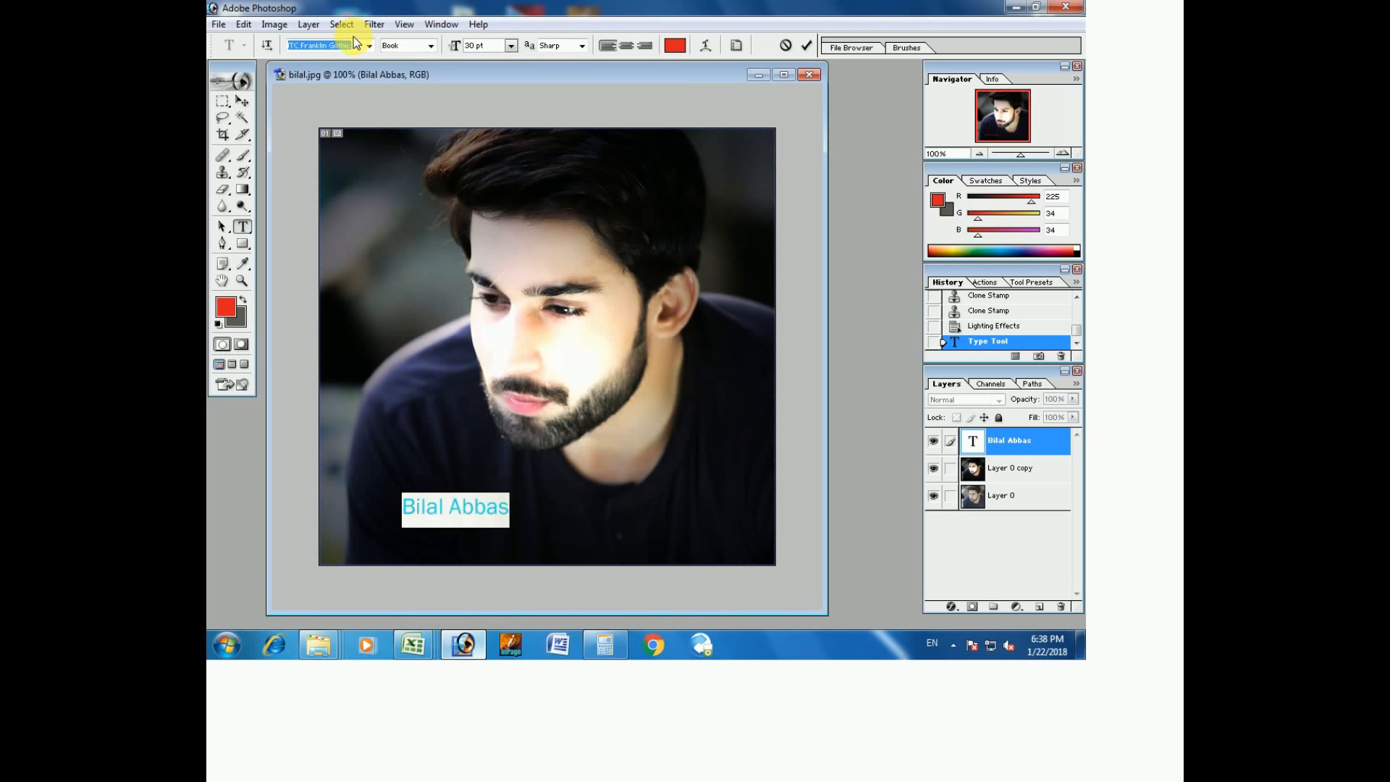
key(Down)
key(Down)
key(Down)
key(Down)
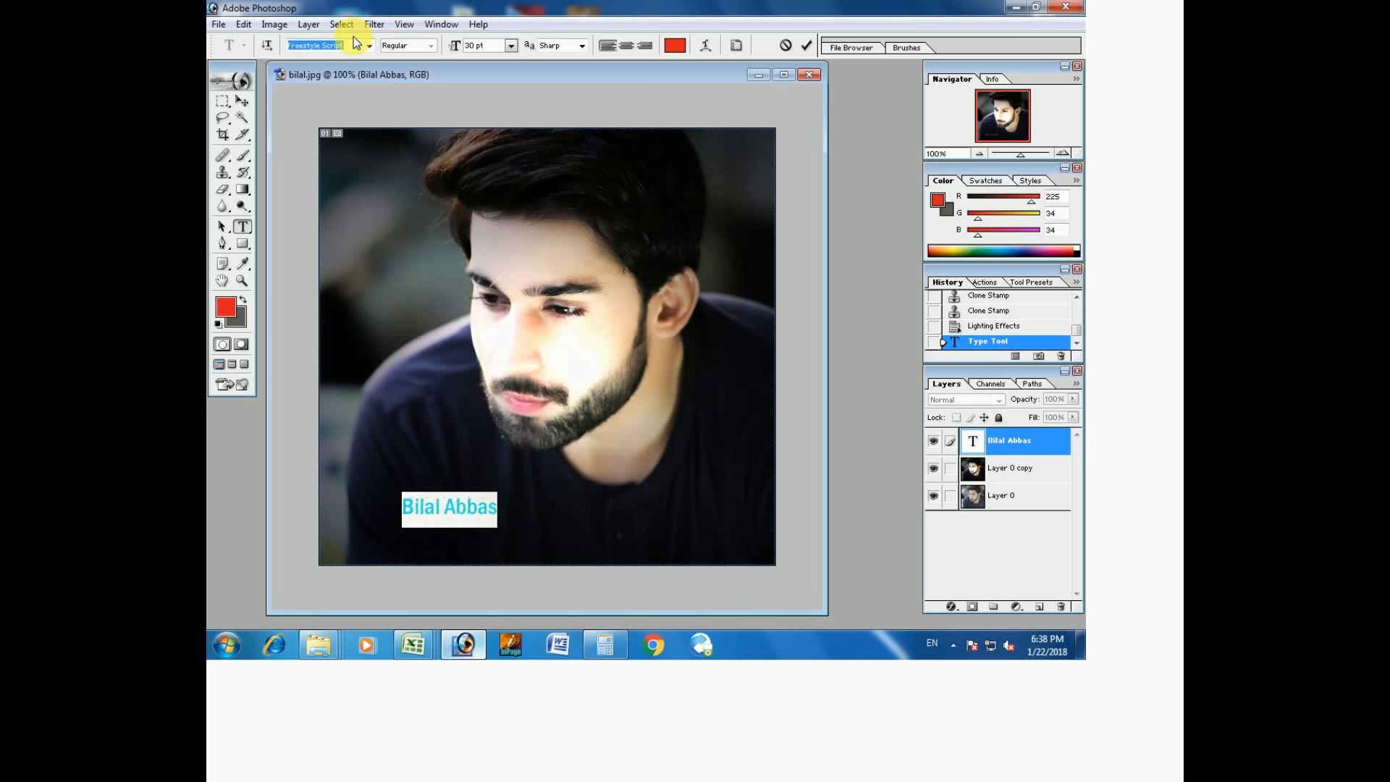
key(Down)
key(Down)
key(Down)
key(Down)
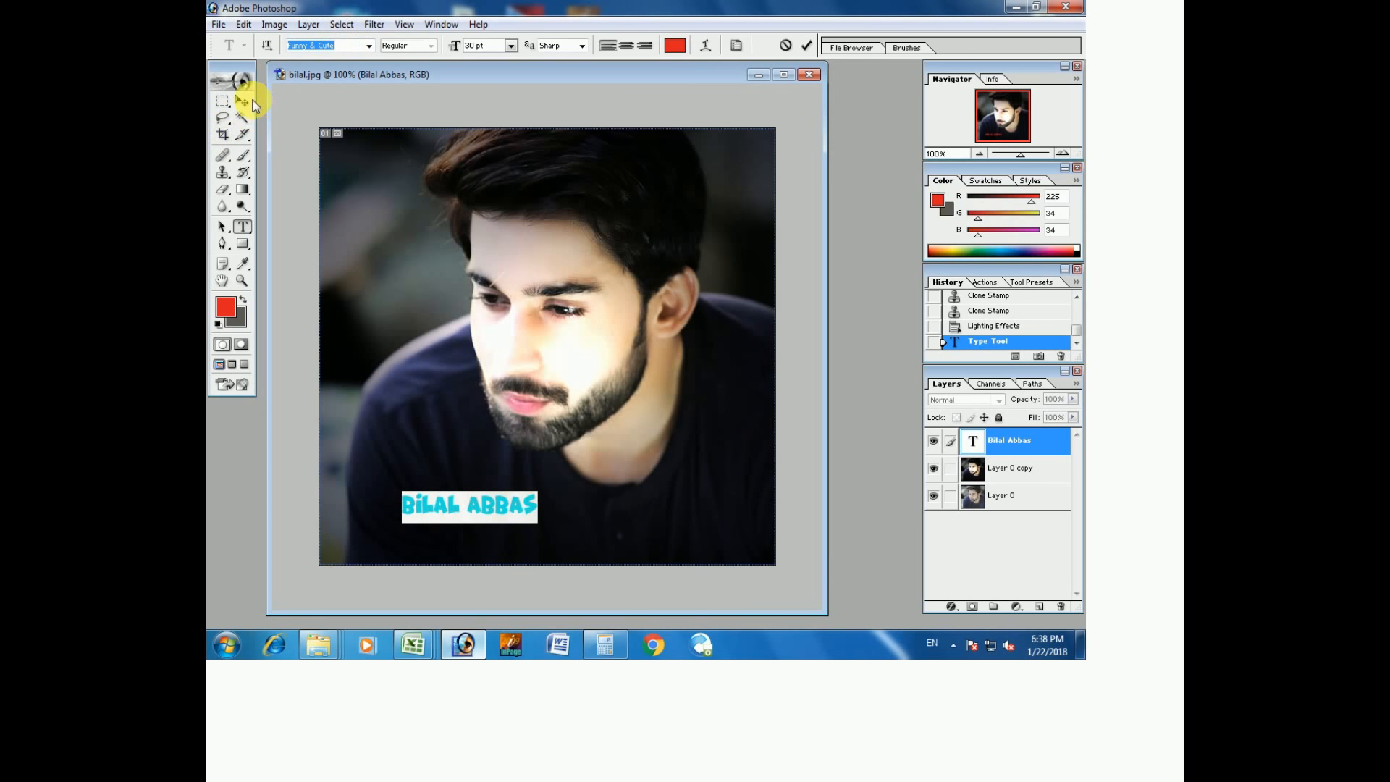
Colour the title white (FFFCFC) and commit the type layer.
click(677, 45)
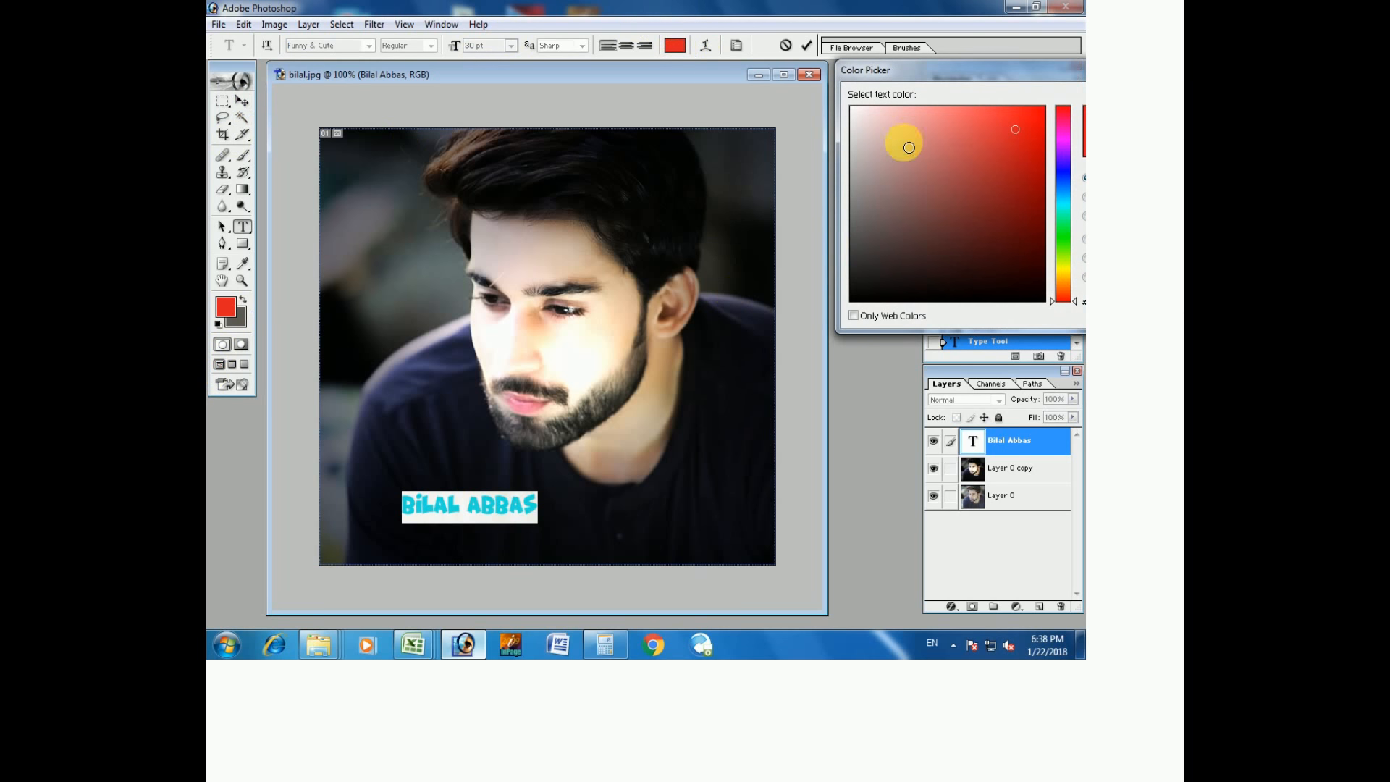
click(852, 107)
drag(949, 70, 649, 83)
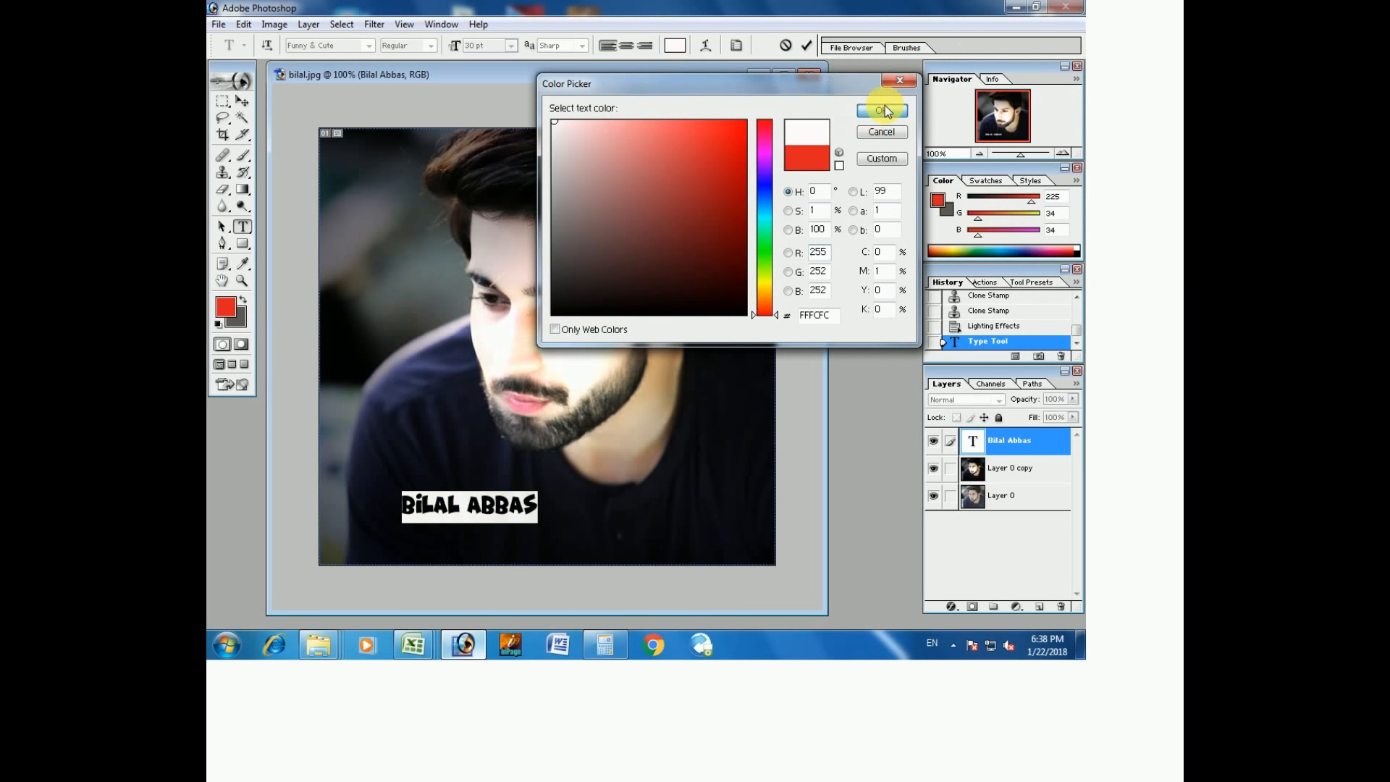
click(883, 110)
click(242, 102)
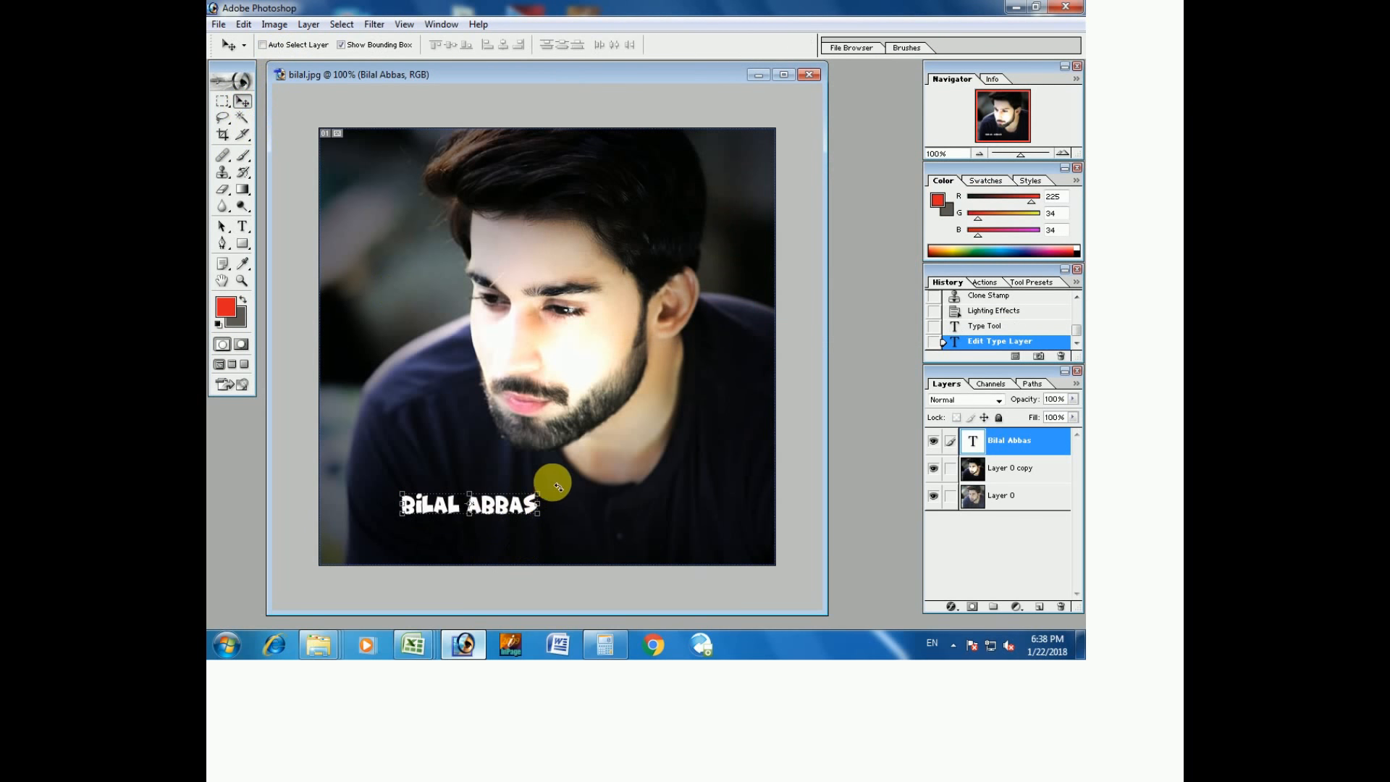
drag(545, 492, 708, 534)
double_click(657, 499)
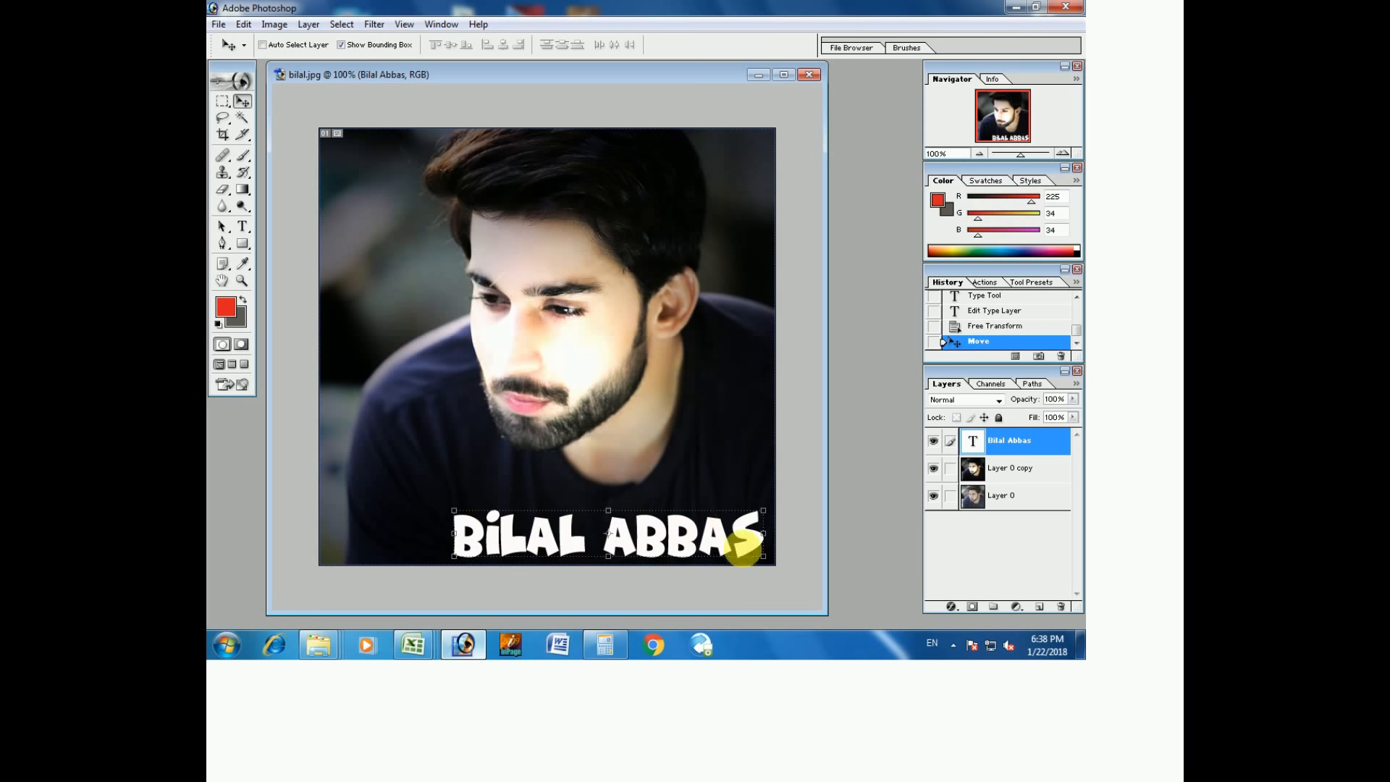
click(953, 471)
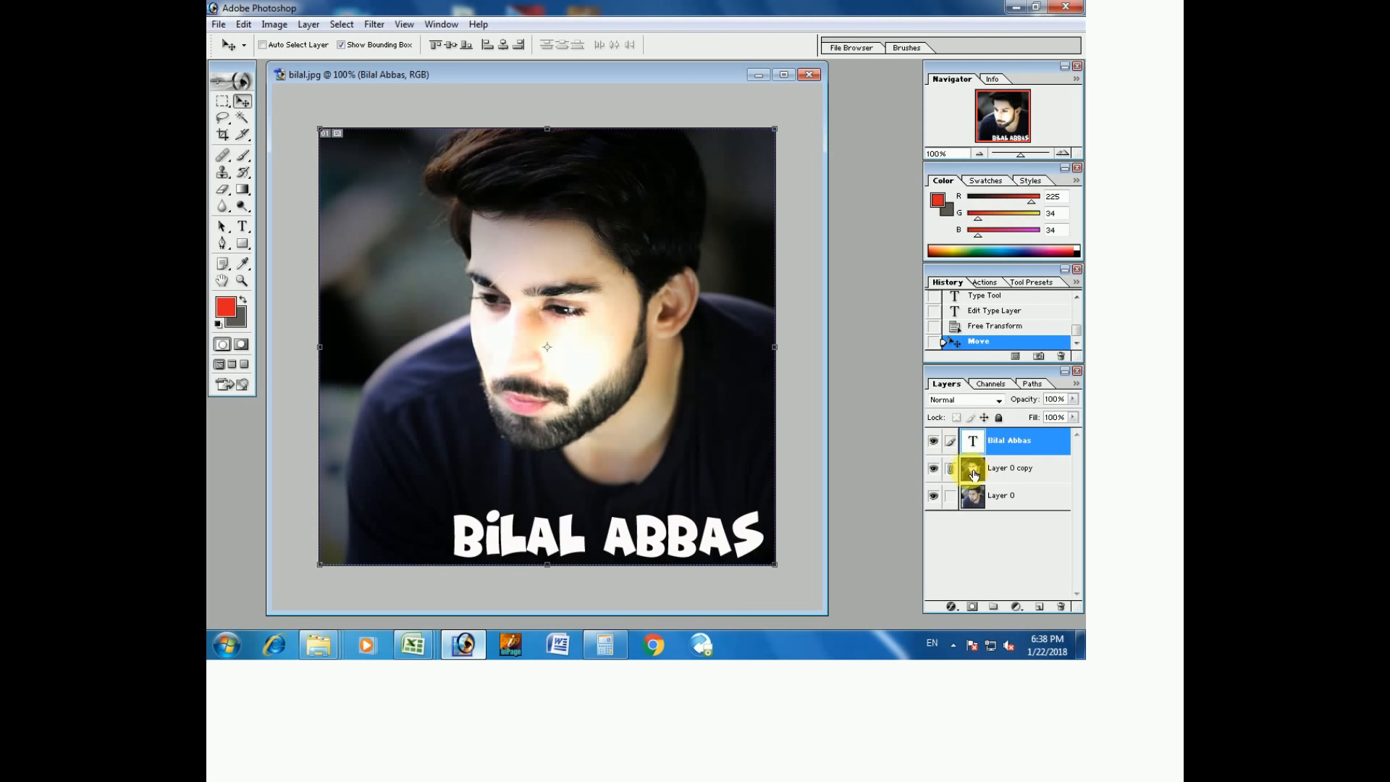
click(952, 470)
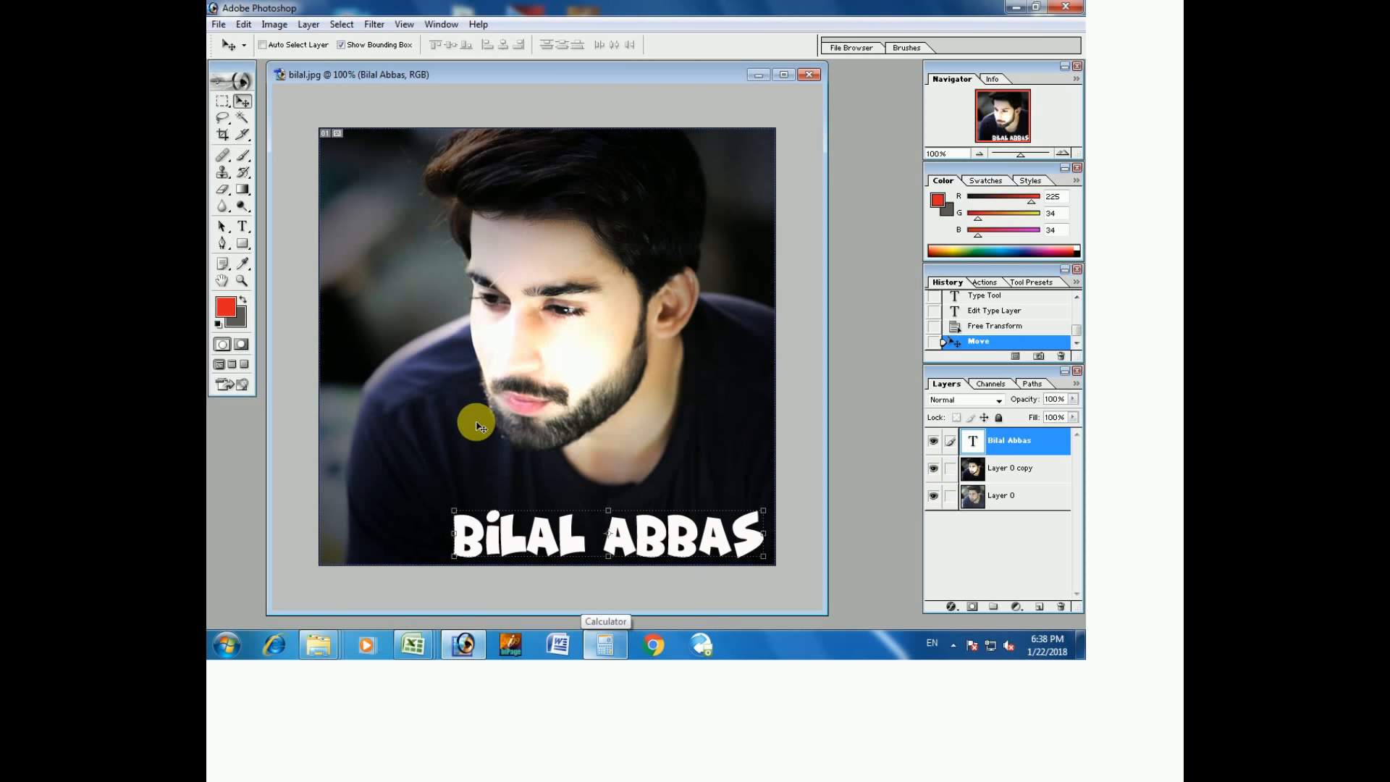
key(ctrl+s)
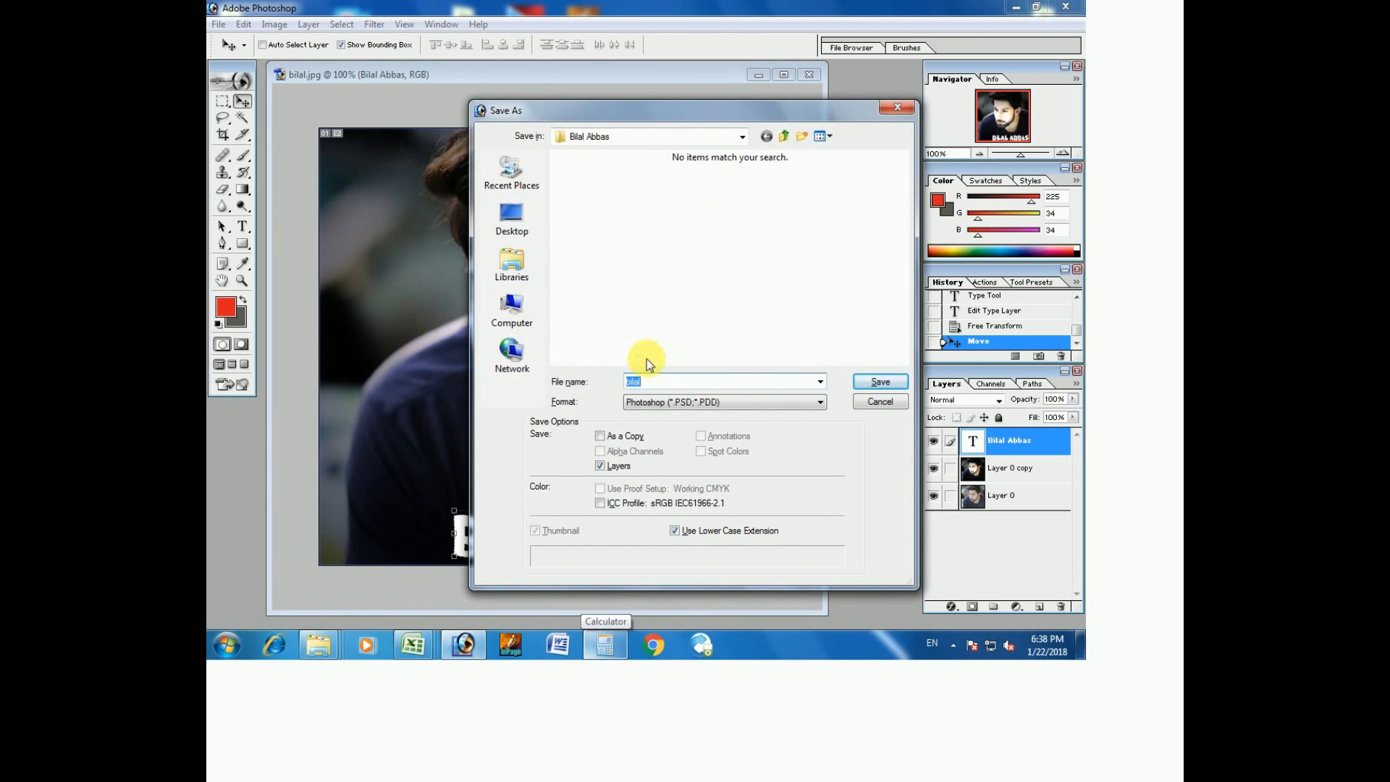
Browse to the desktop in the save dialog, then cancel without saving.
click(485, 224)
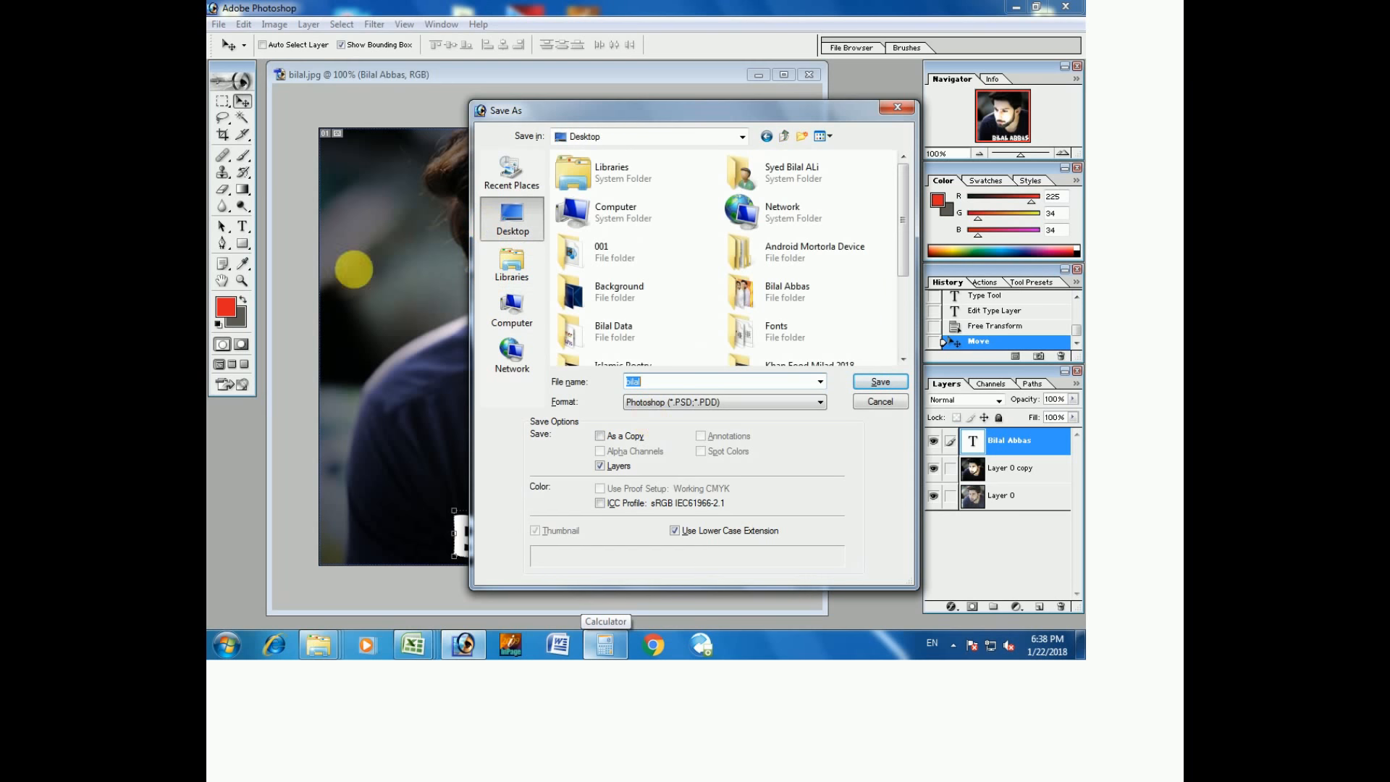
click(688, 400)
click(659, 395)
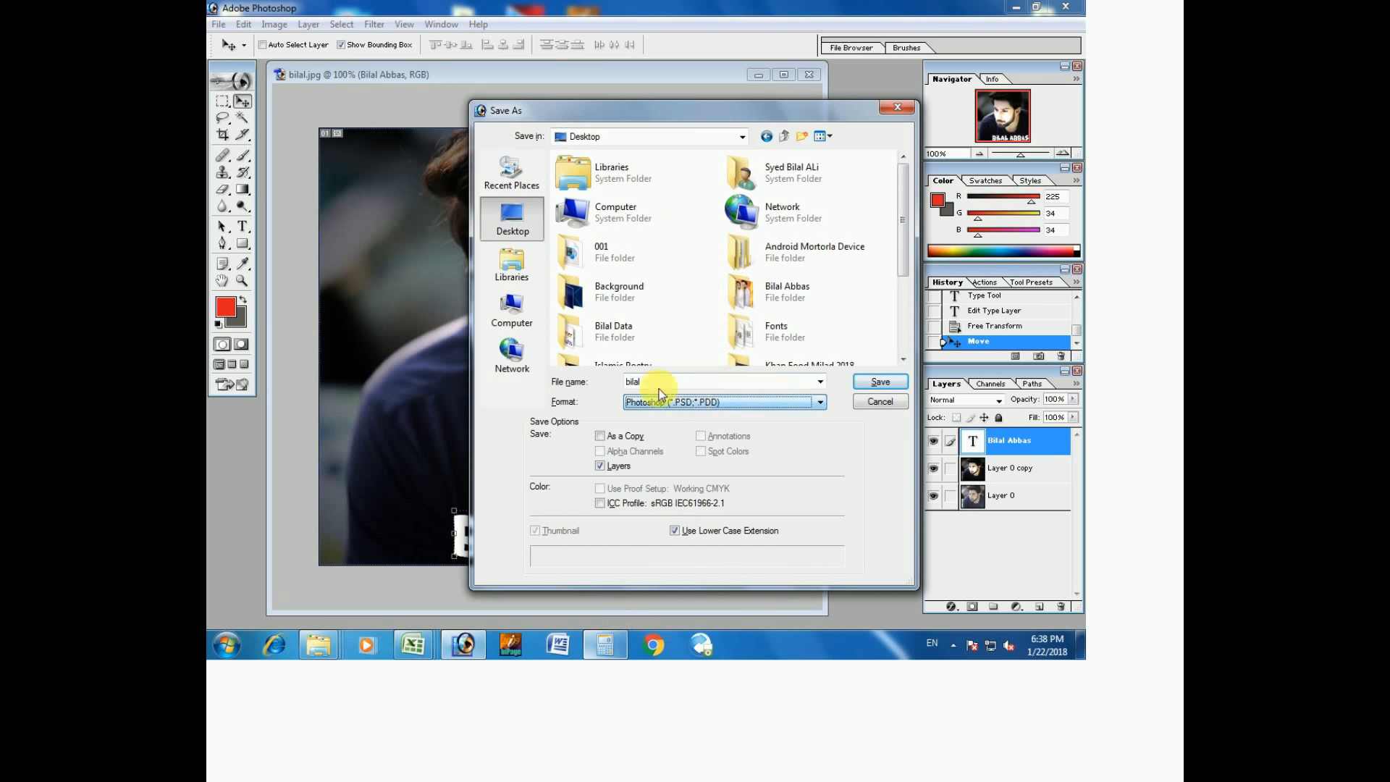
click(858, 402)
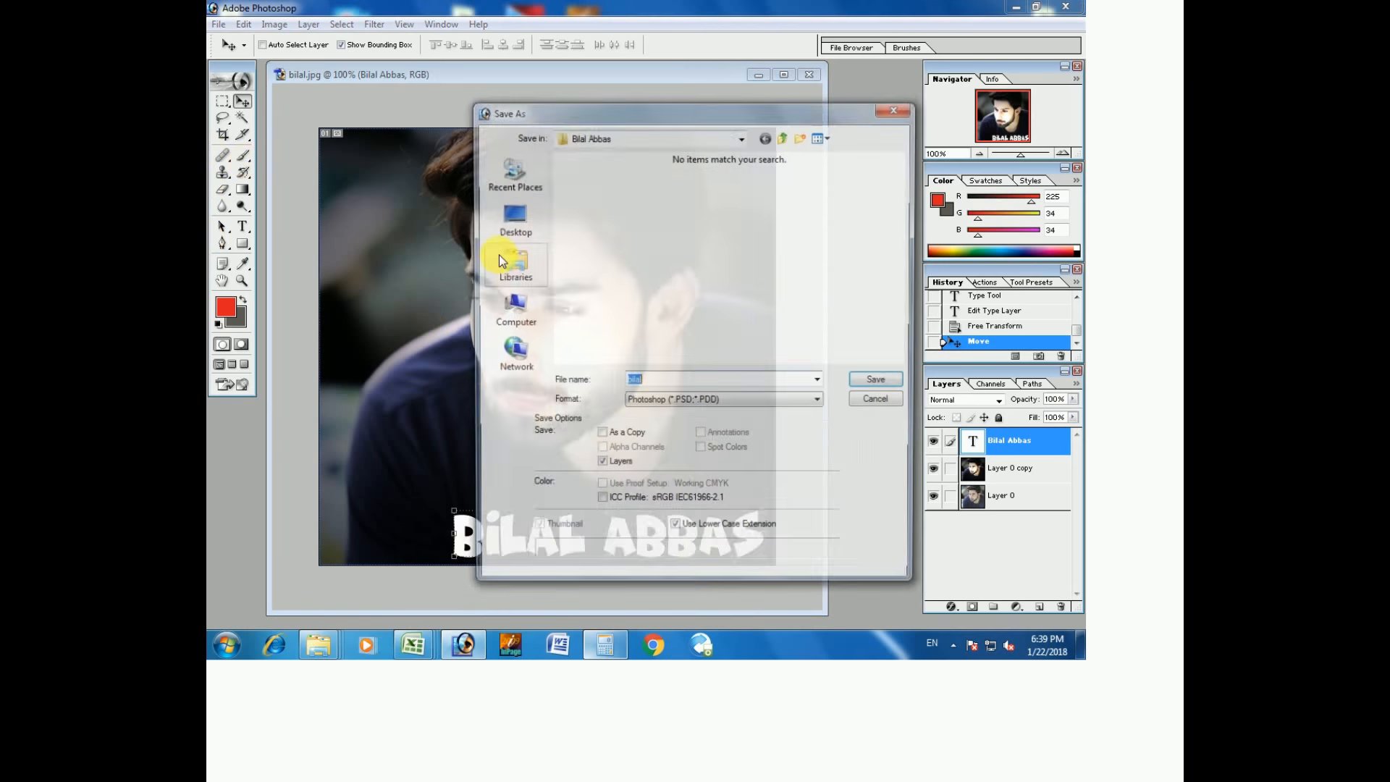
click(876, 398)
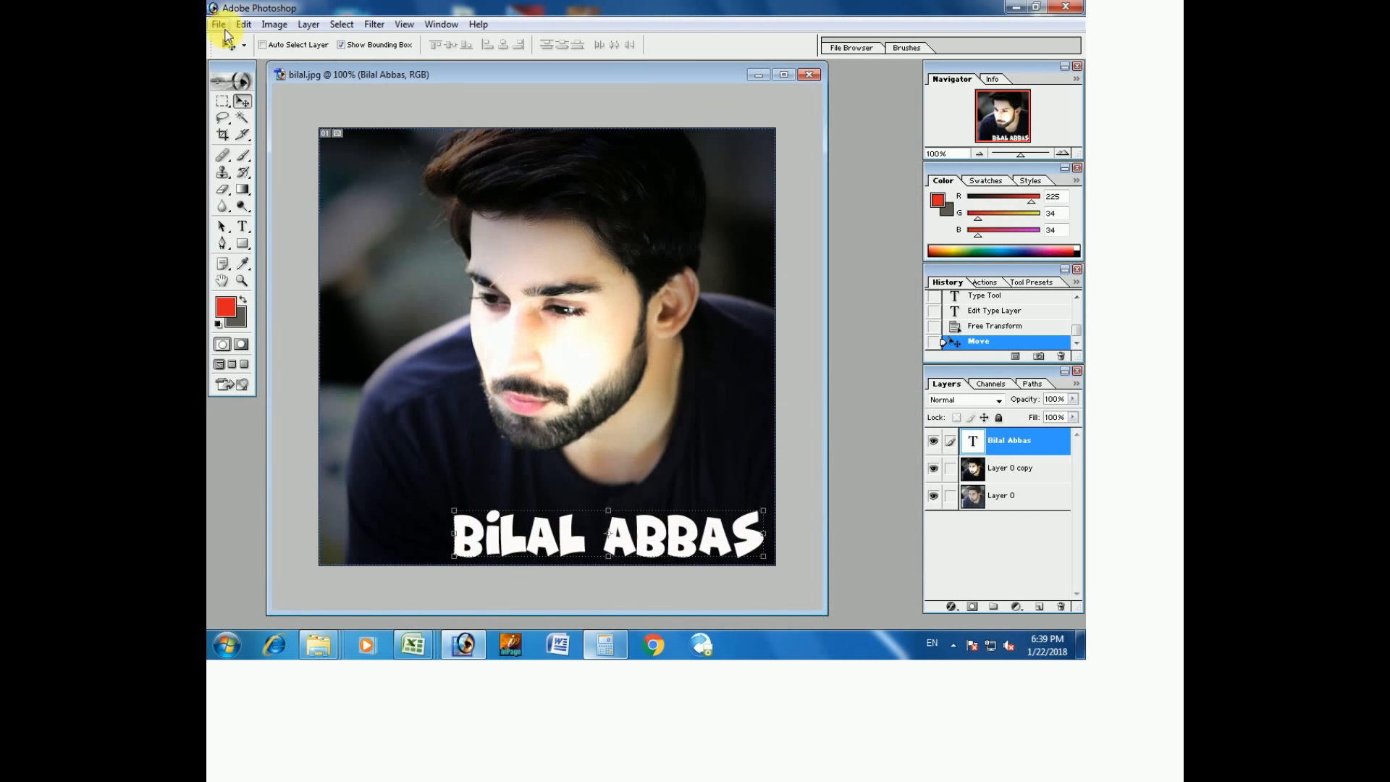
Save As a JPEG copy, bilal copy.jpg, accepting Maximum quality Progressive options.
click(218, 25)
click(252, 166)
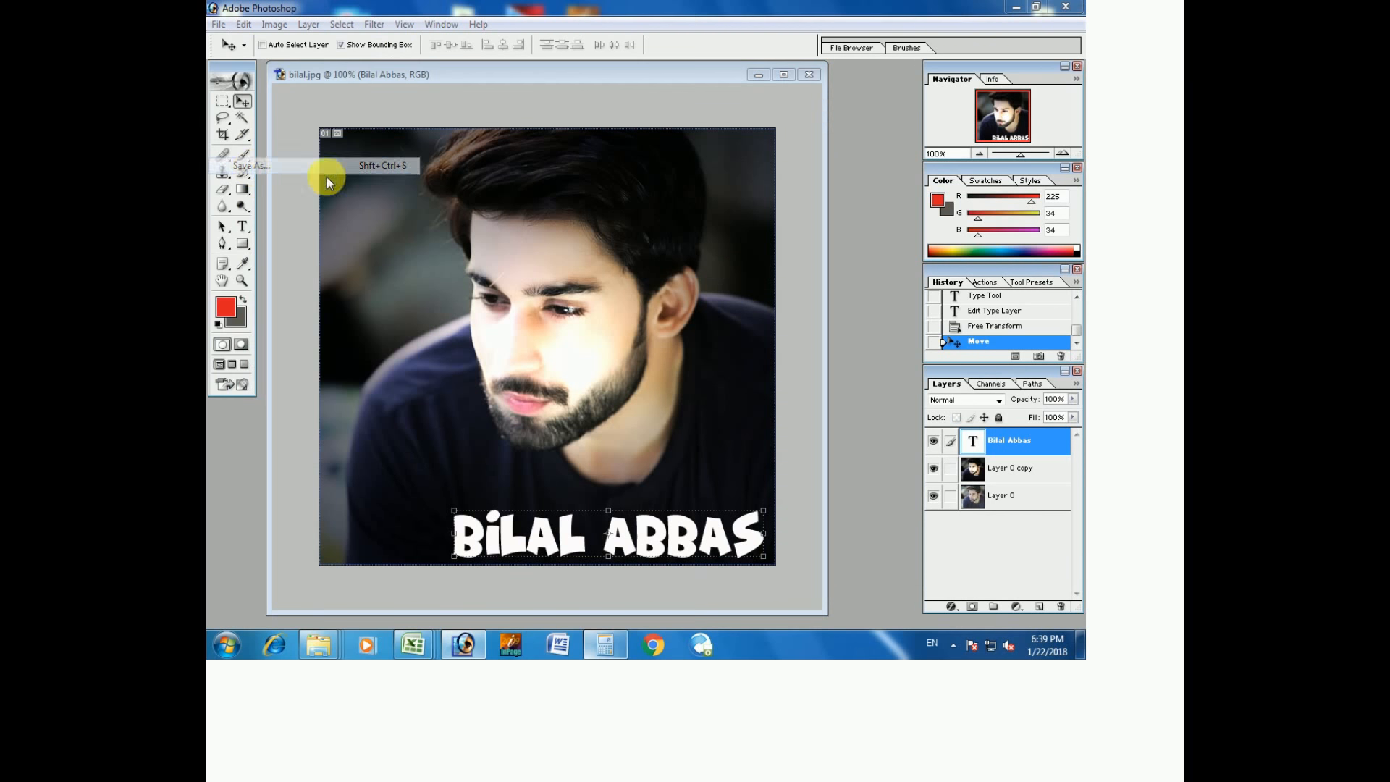
click(659, 406)
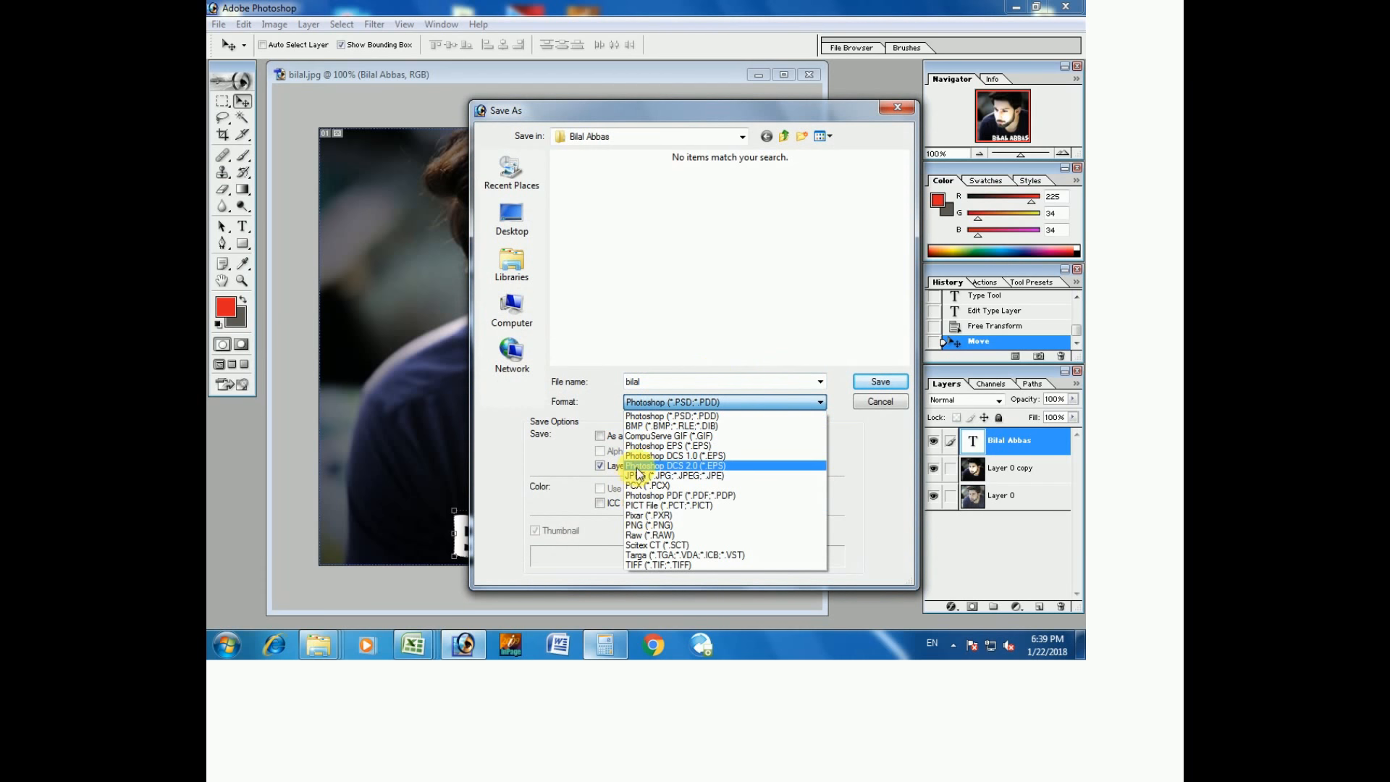
click(652, 475)
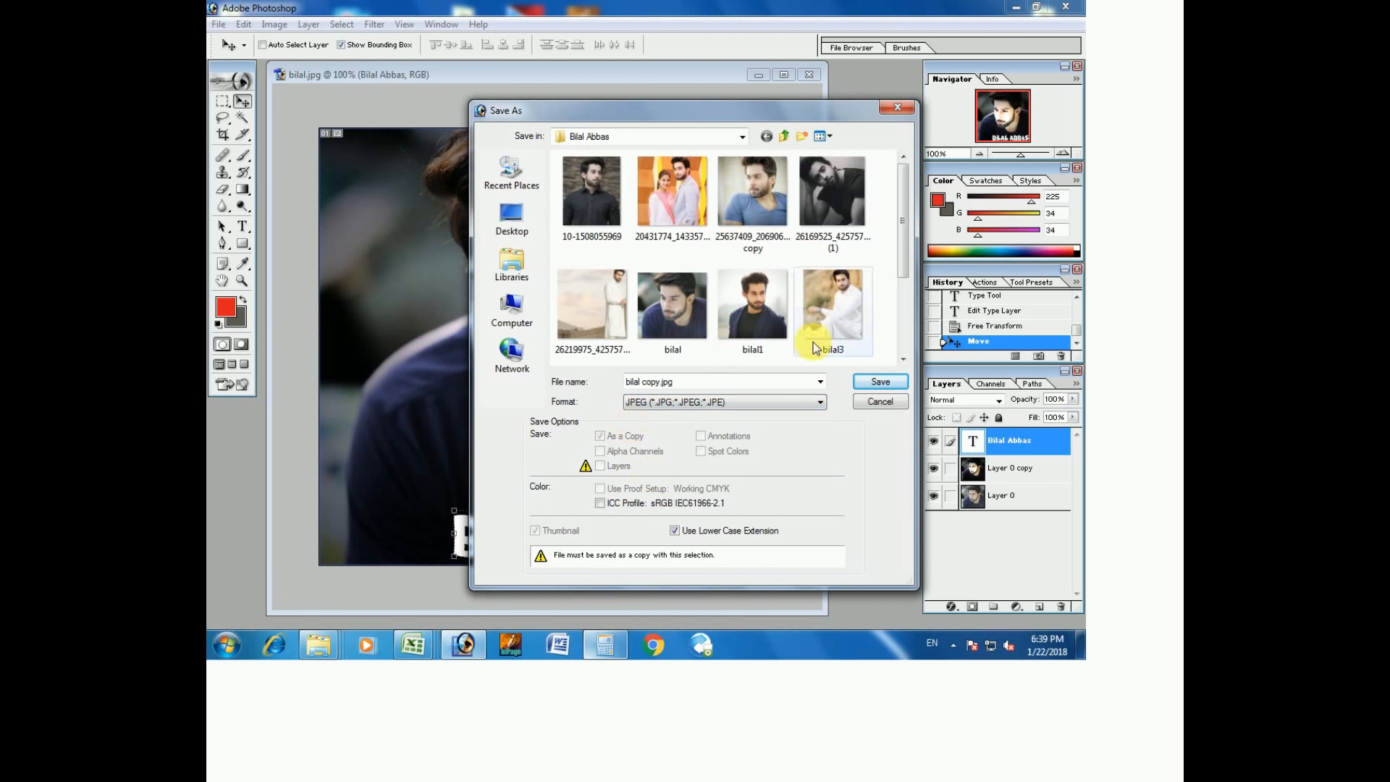
drag(899, 255, 896, 358)
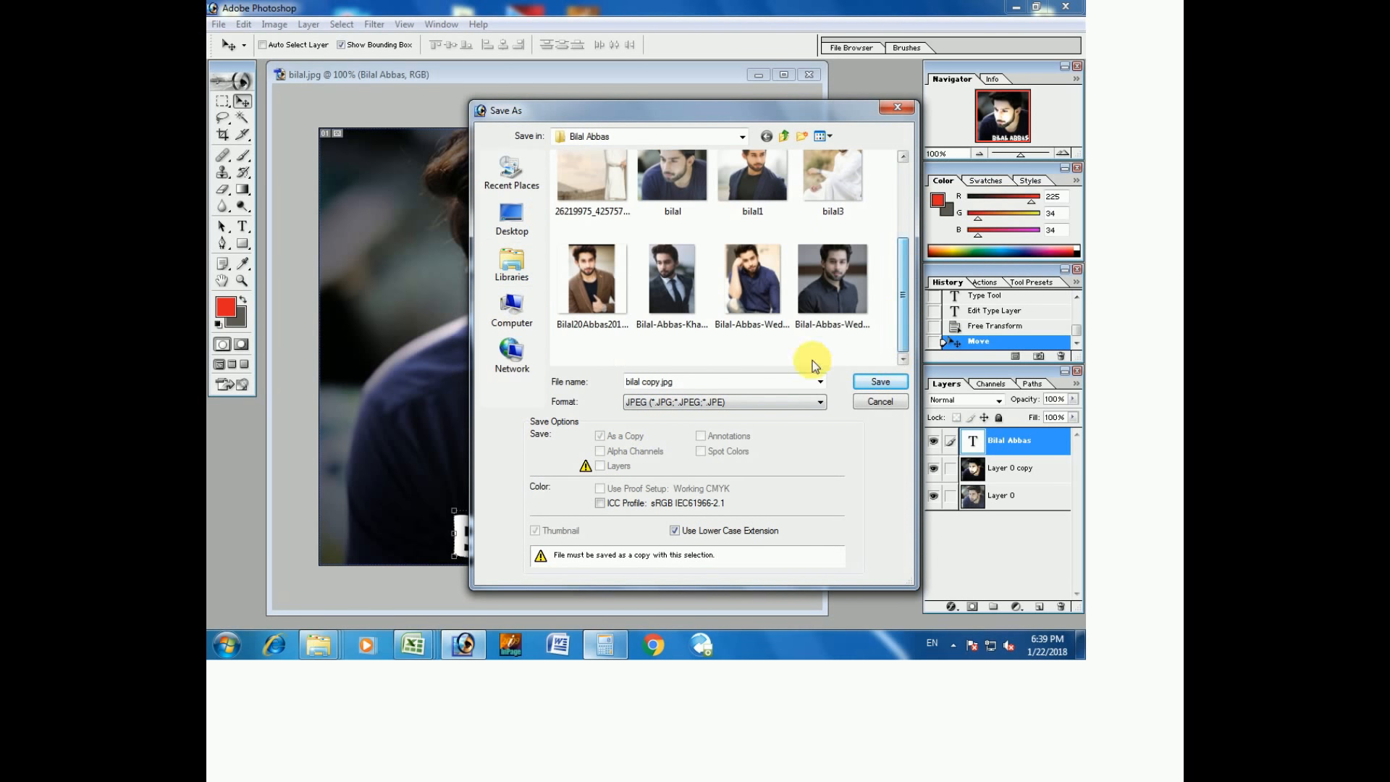
click(880, 389)
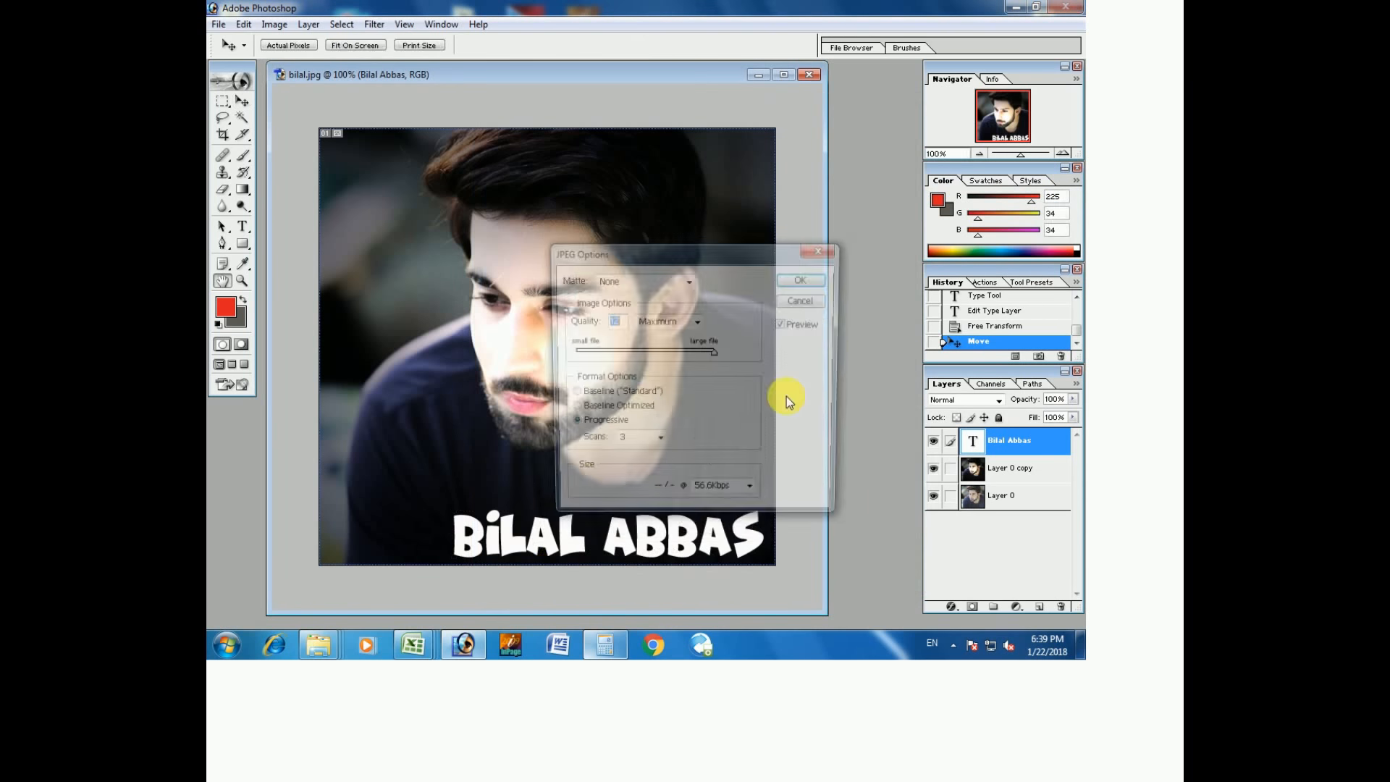
click(805, 280)
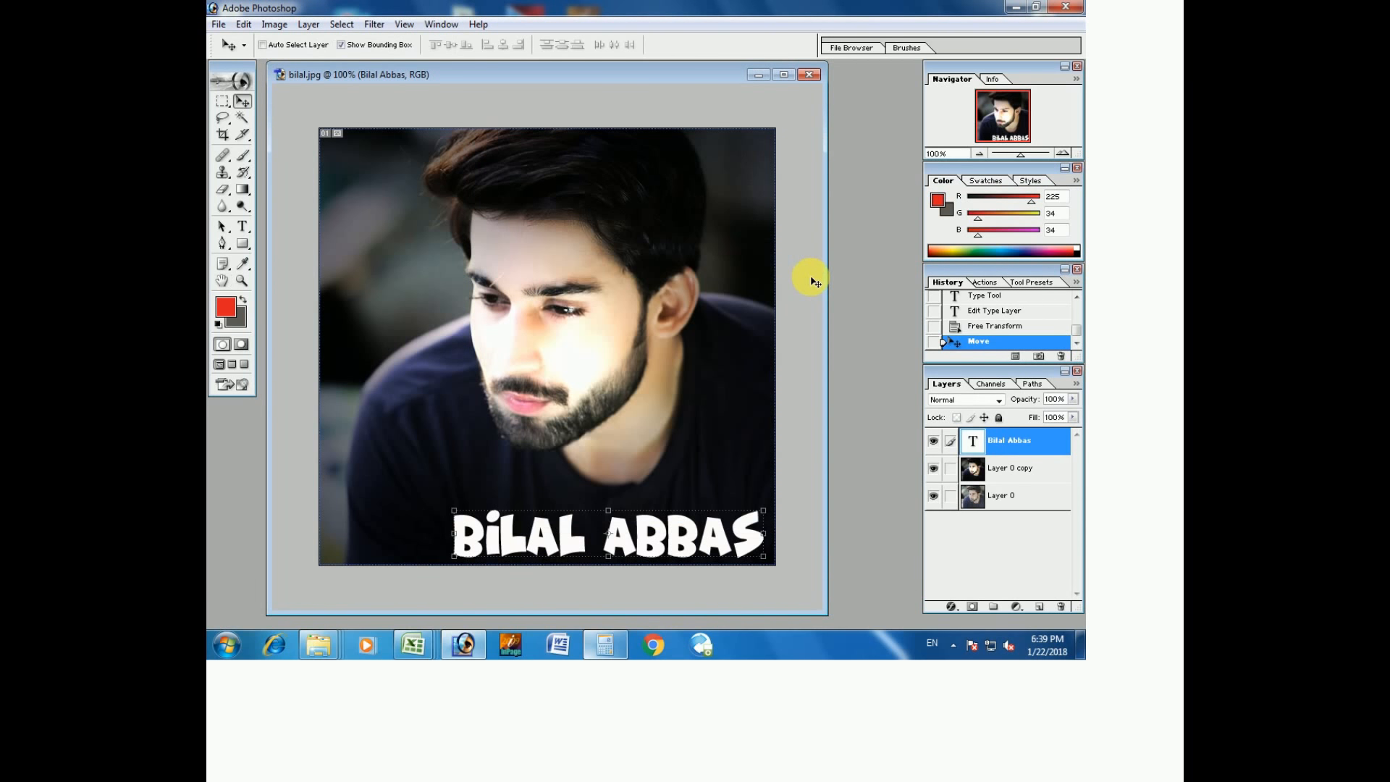
click(1017, 7)
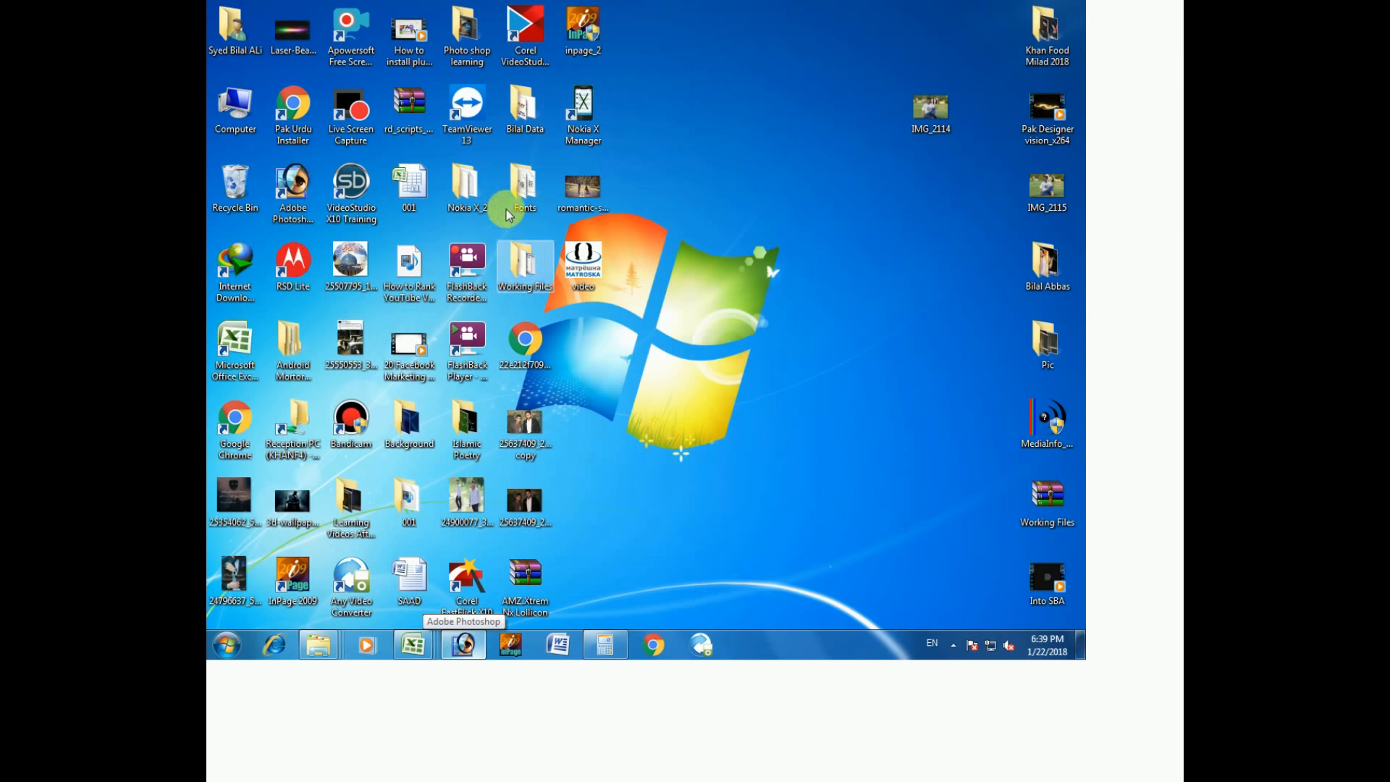
double_click(518, 118)
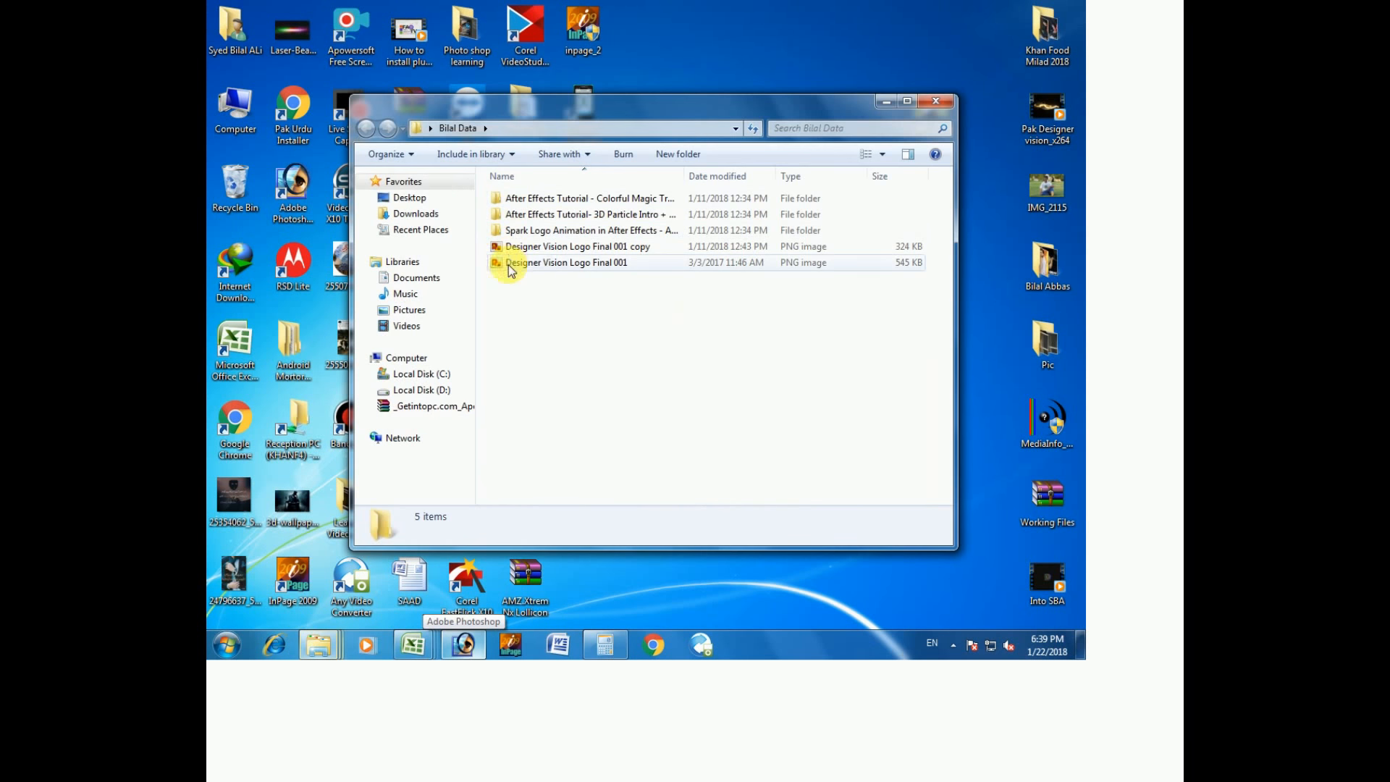
click(936, 101)
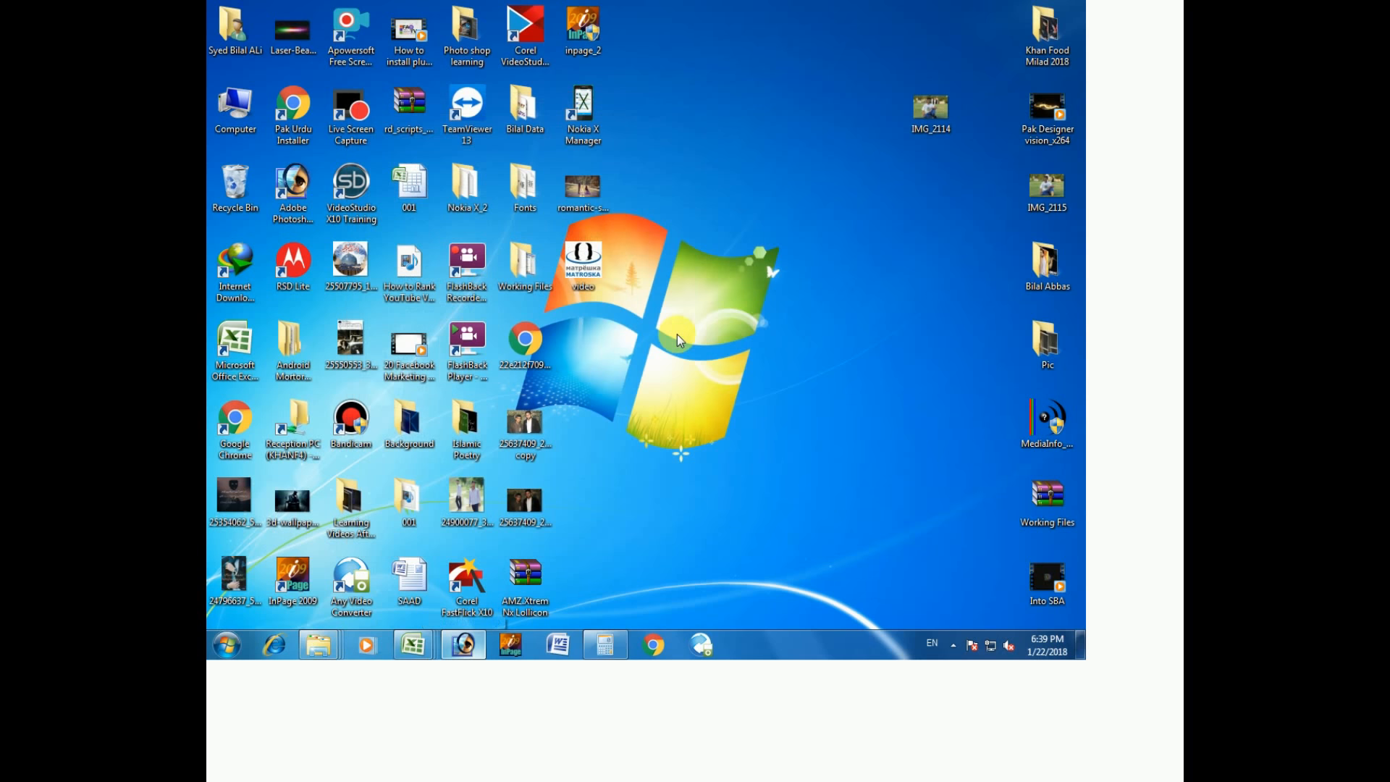
double_click(1040, 288)
double_click(614, 345)
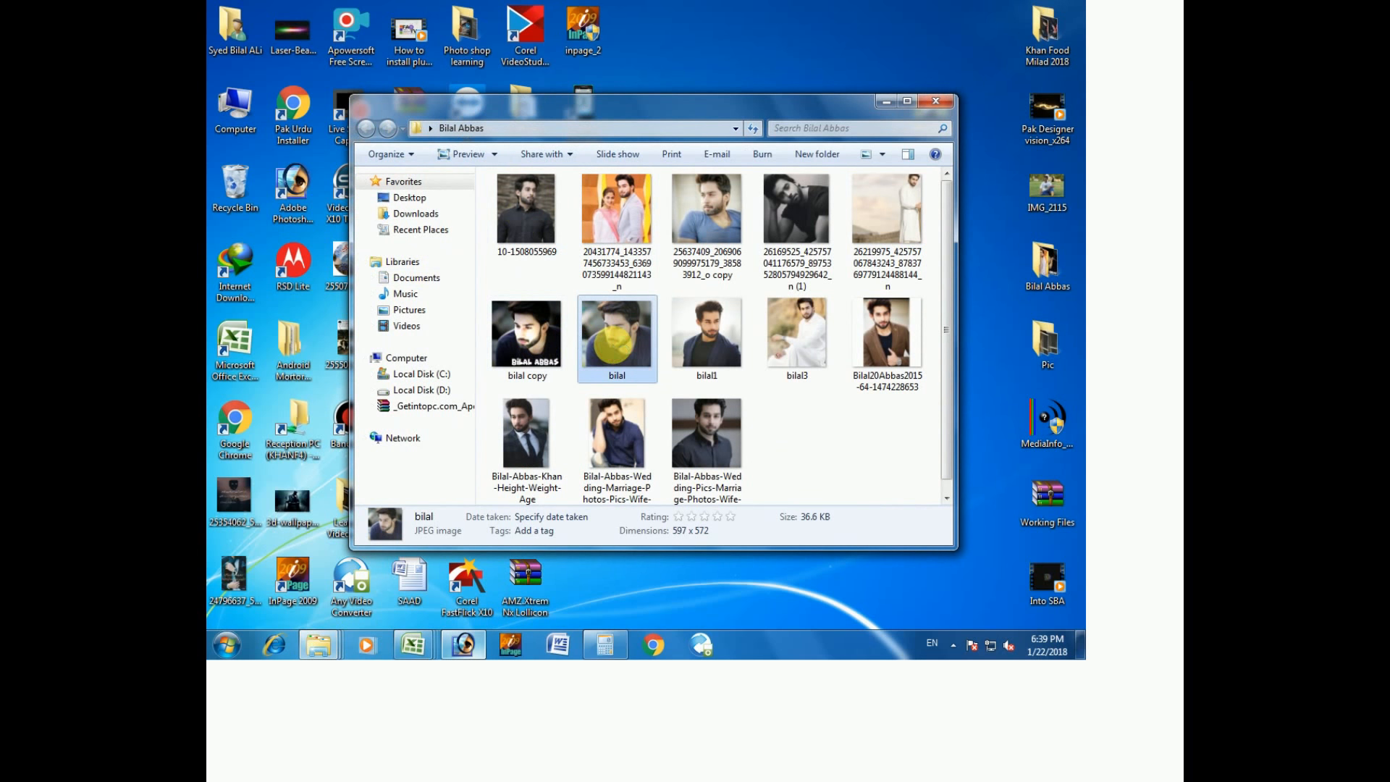
Flip repeatedly between the original bilal image and the titled bilal copy in Photo Viewer.
key(Right)
key(Left)
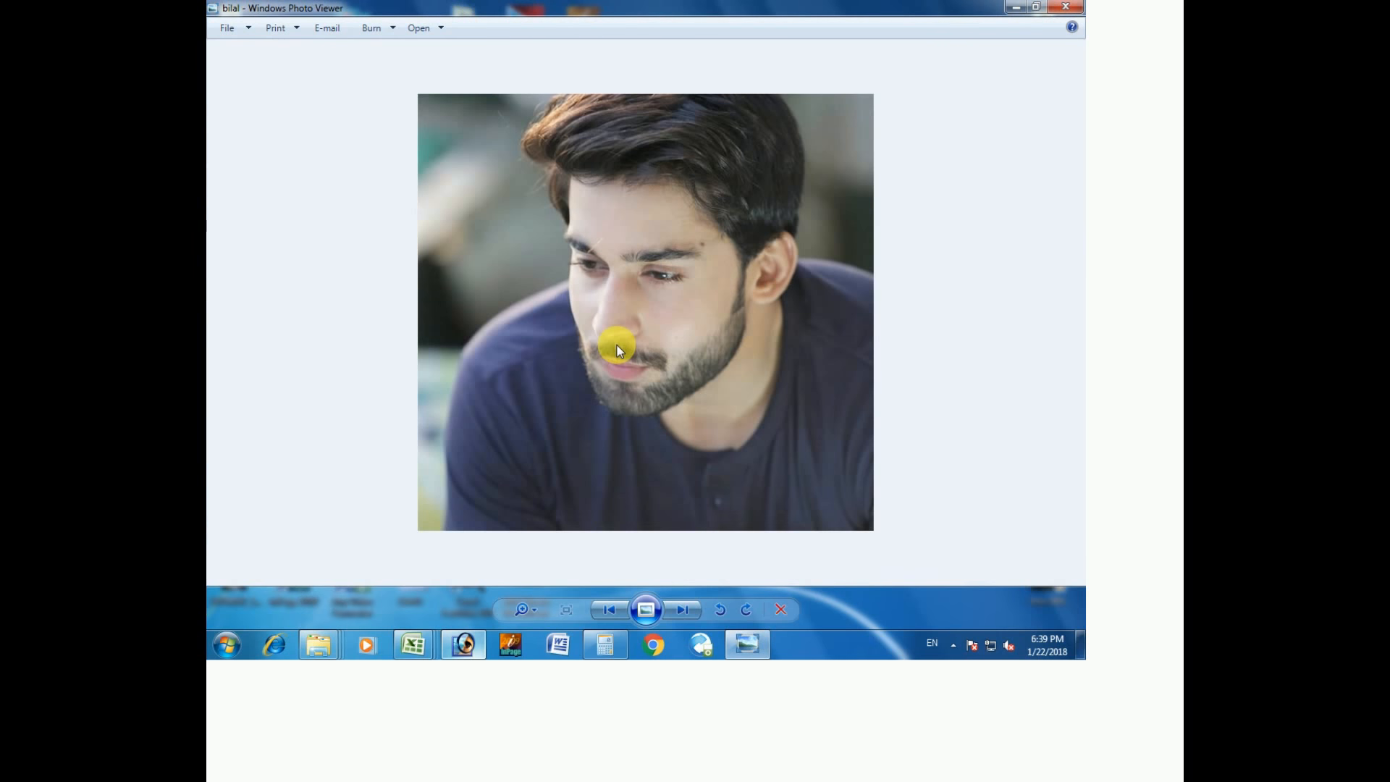
key(Right)
key(Left)
key(Right)
key(Left)
key(Right)
Check the original against the titled copy once more, then close Photo Viewer and return to Photoshop.
key(Left)
key(Right)
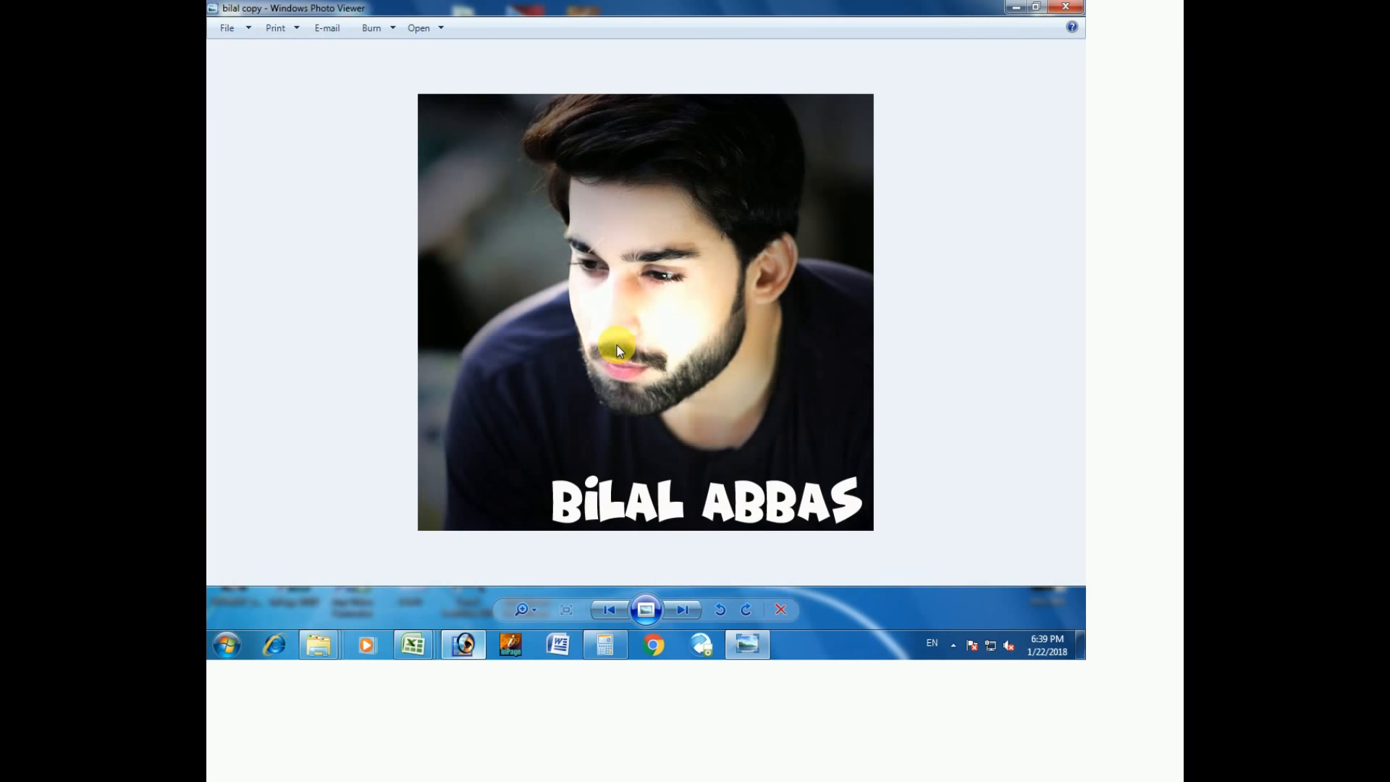
click(1076, 8)
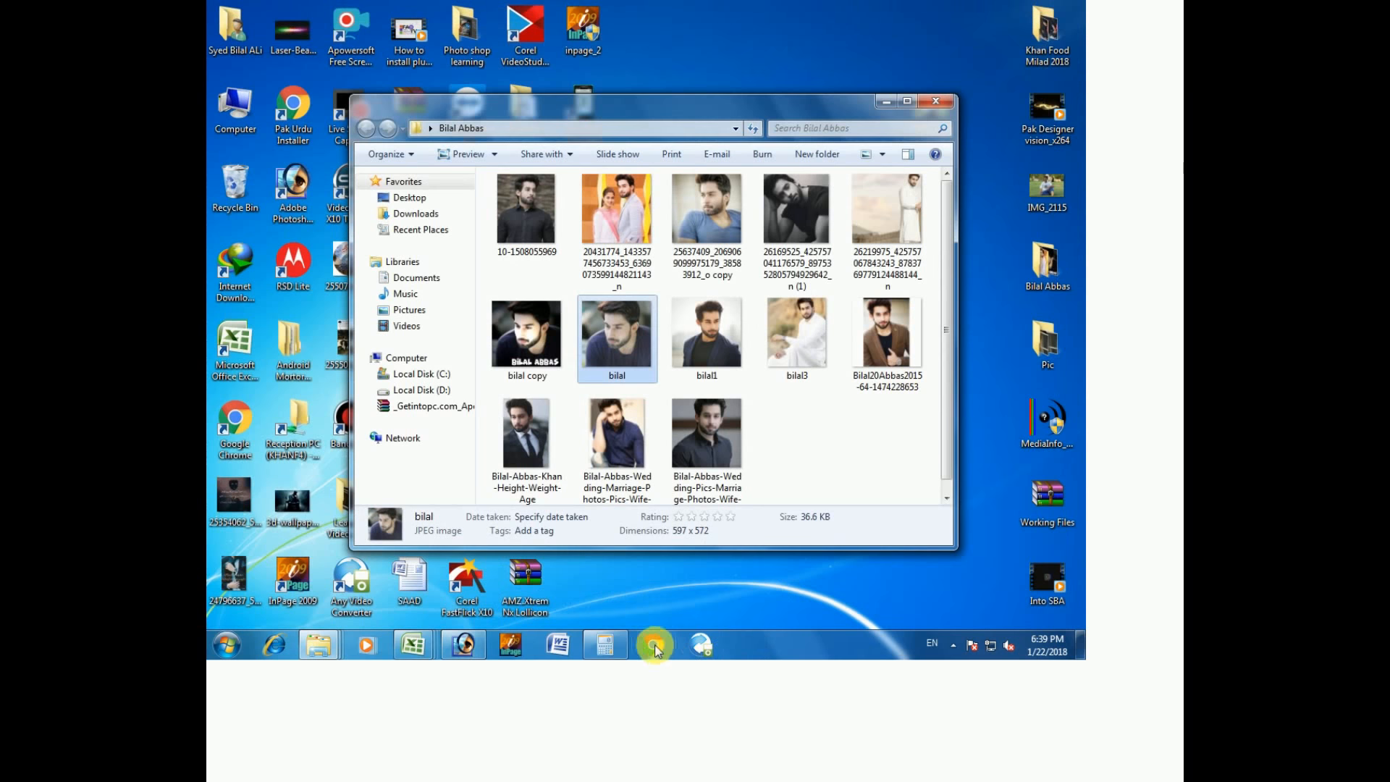
click(463, 643)
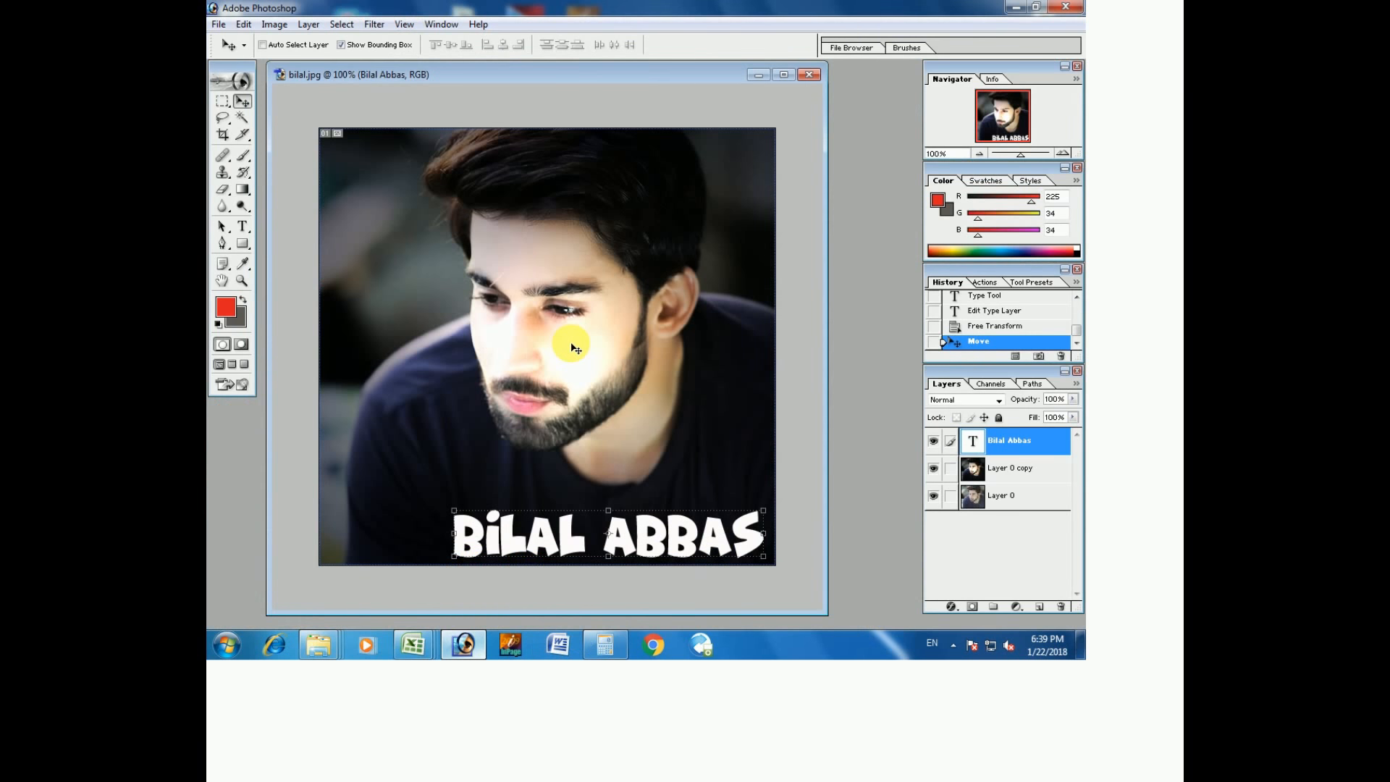